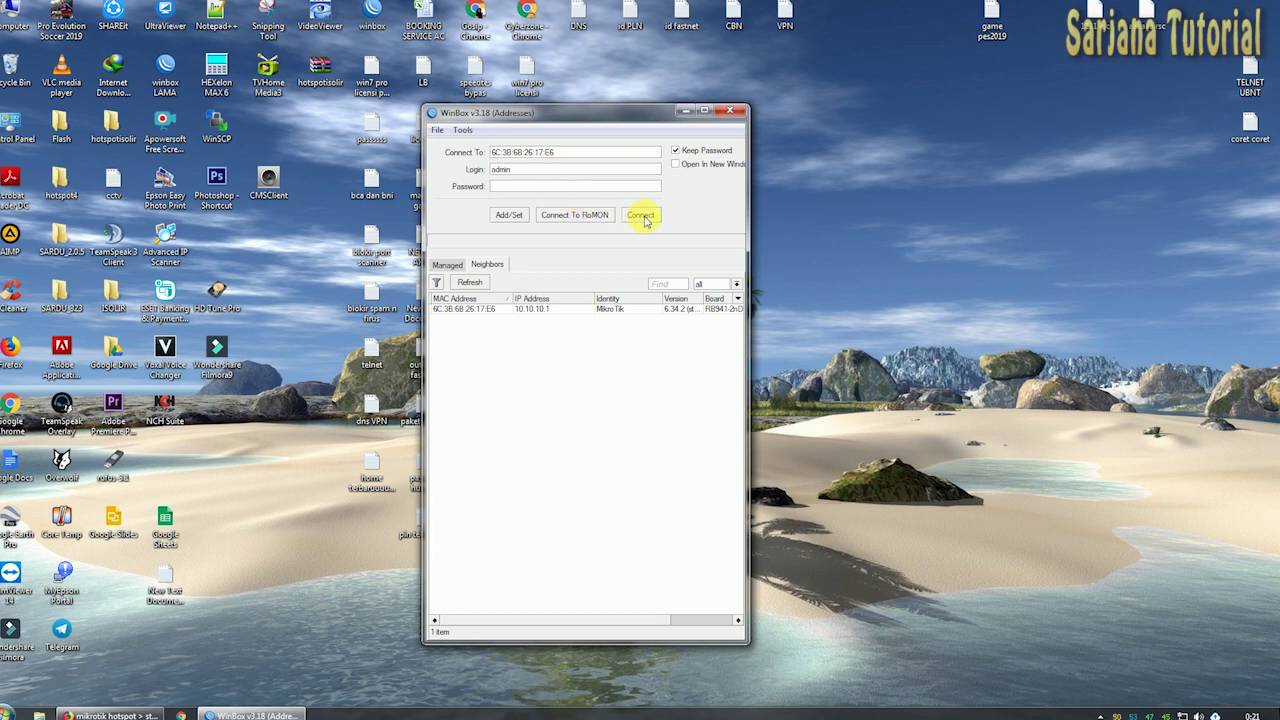
Move and widen the WinBox login window holding the router MAC and admin login.
{"action": "left_click_drag", "start_coordinate": [651, 114], "coordinate": [628, 113]}
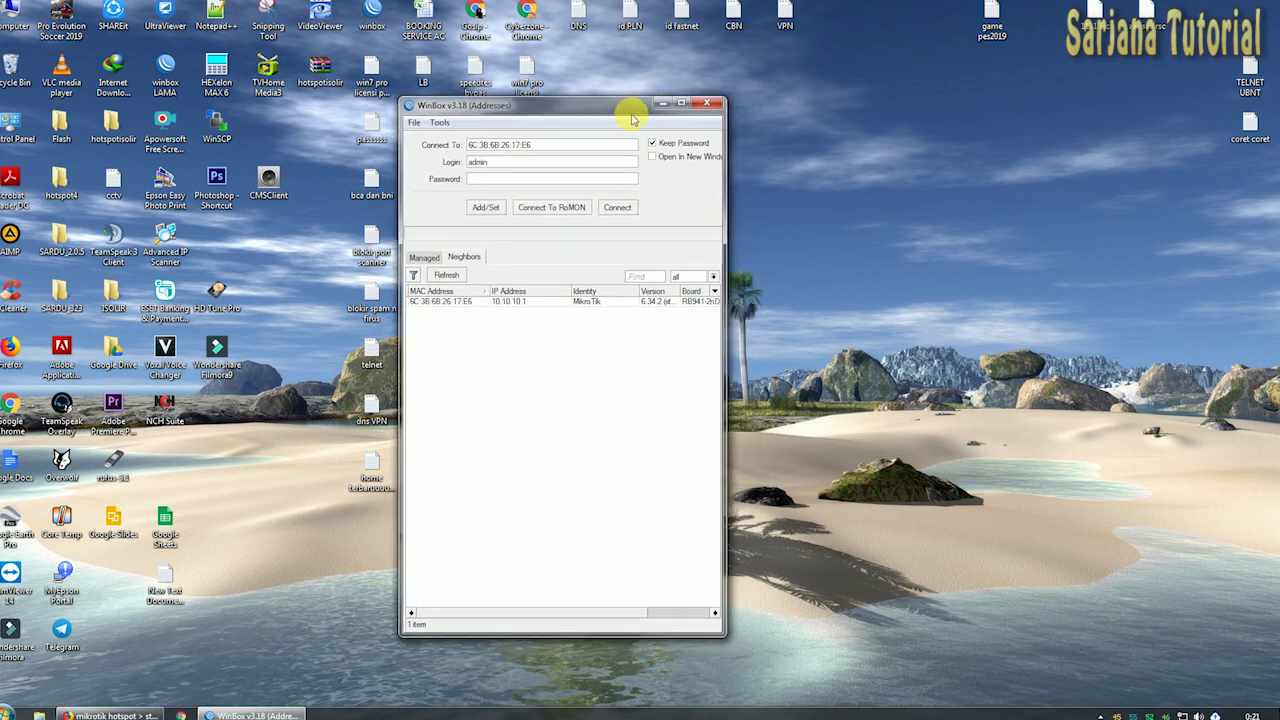
{"action": "left_click_drag", "start_coordinate": [727, 262], "coordinate": [897, 263]}
Connect to the router, close the Interface List, and raise the Hotspot window.
{"action": "left_click", "coordinate": [778, 212]}
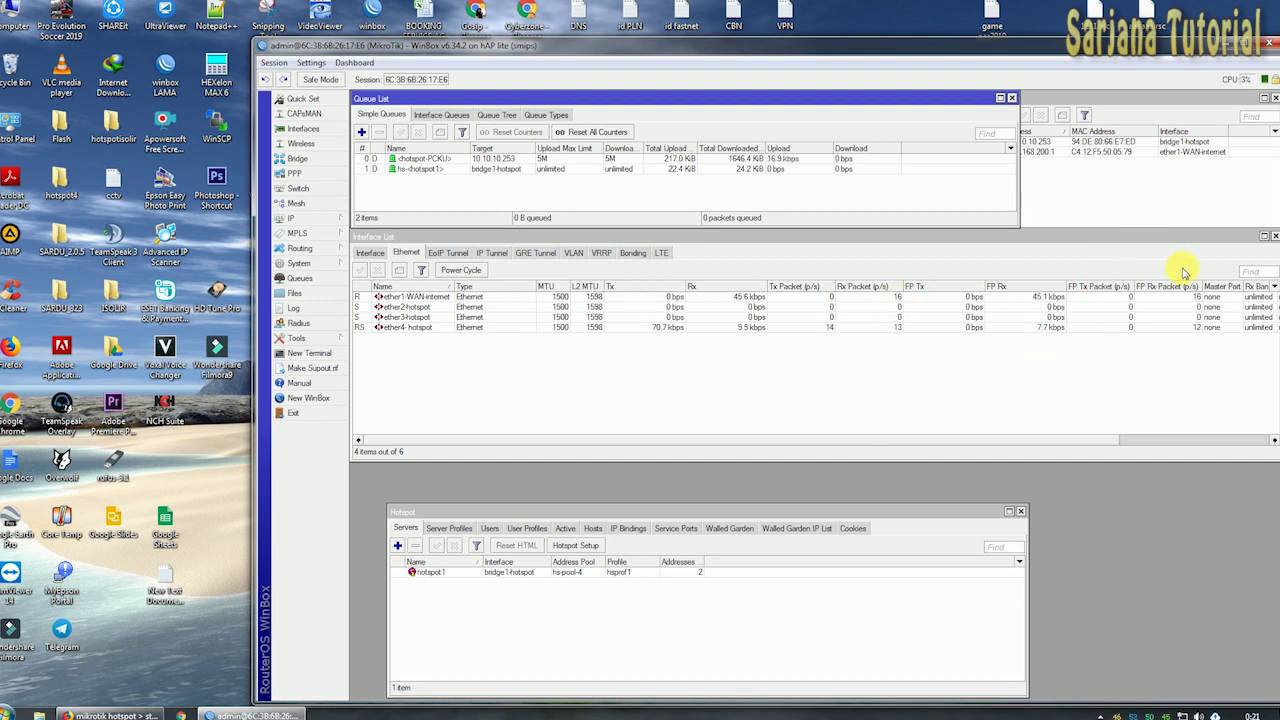
{"action": "left_click", "coordinate": [1263, 236]}
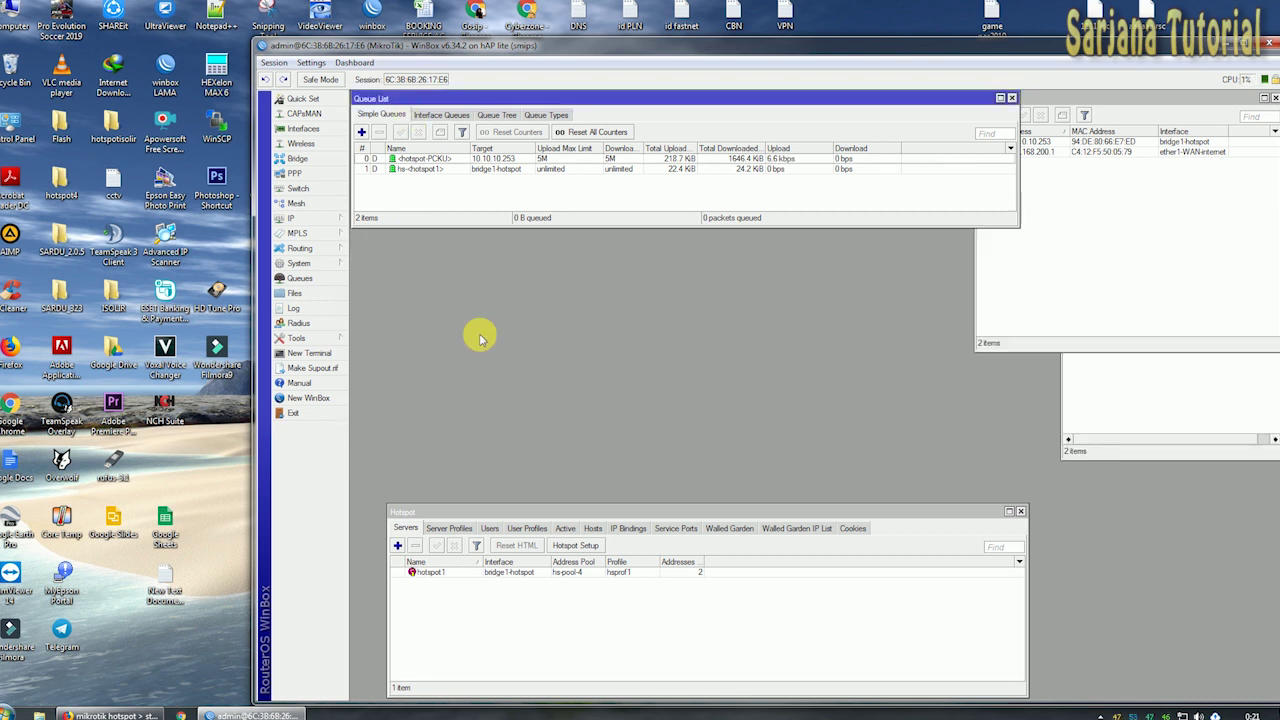
{"action": "left_click_drag", "start_coordinate": [829, 512], "coordinate": [808, 448]}
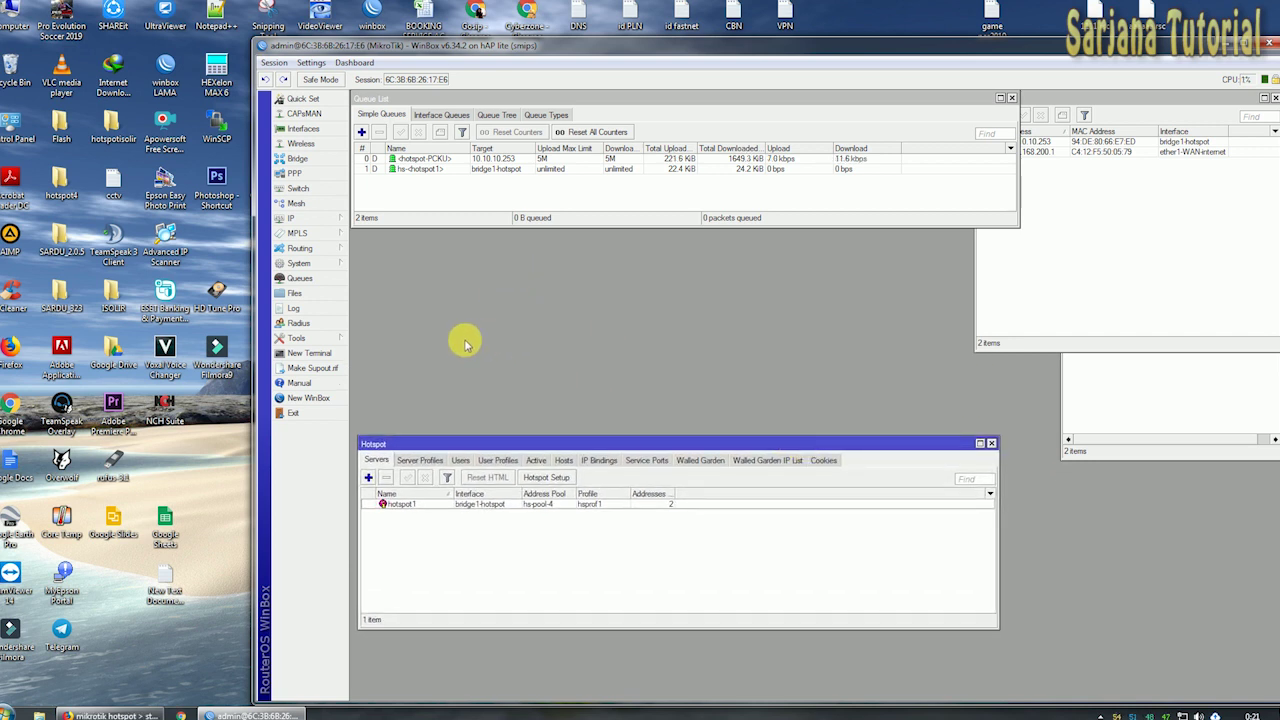
{"action": "left_click_drag", "start_coordinate": [430, 444], "coordinate": [452, 372]}
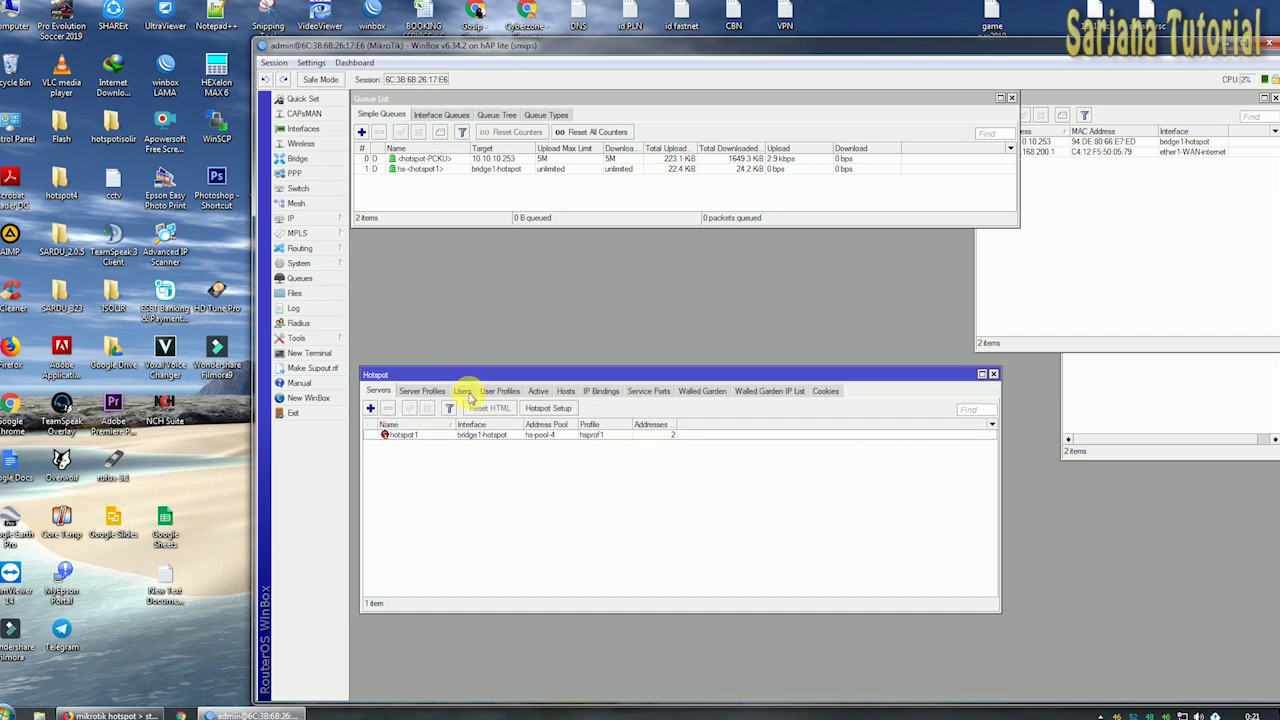
Show Hotspot User Profiles, select the 5m/5m Rp. 5.000/hari profile, and resize the window.
{"action": "left_click", "coordinate": [465, 392]}
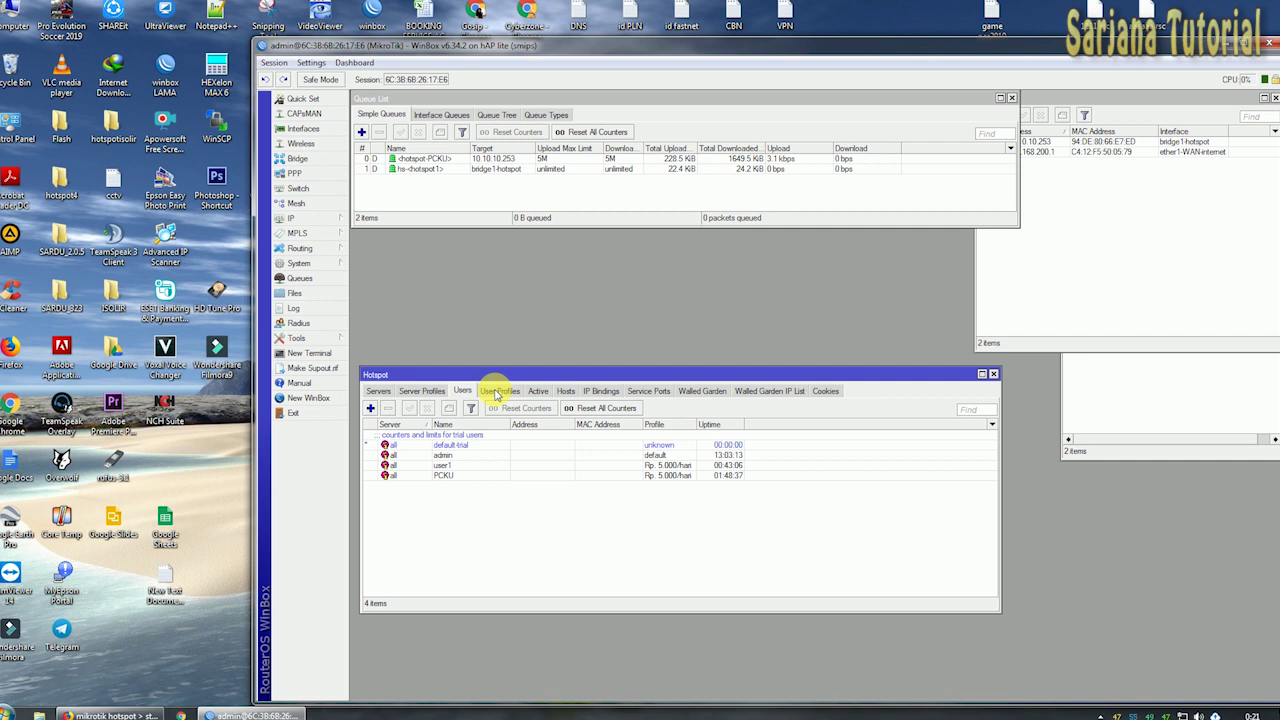
{"action": "left_click", "coordinate": [495, 392]}
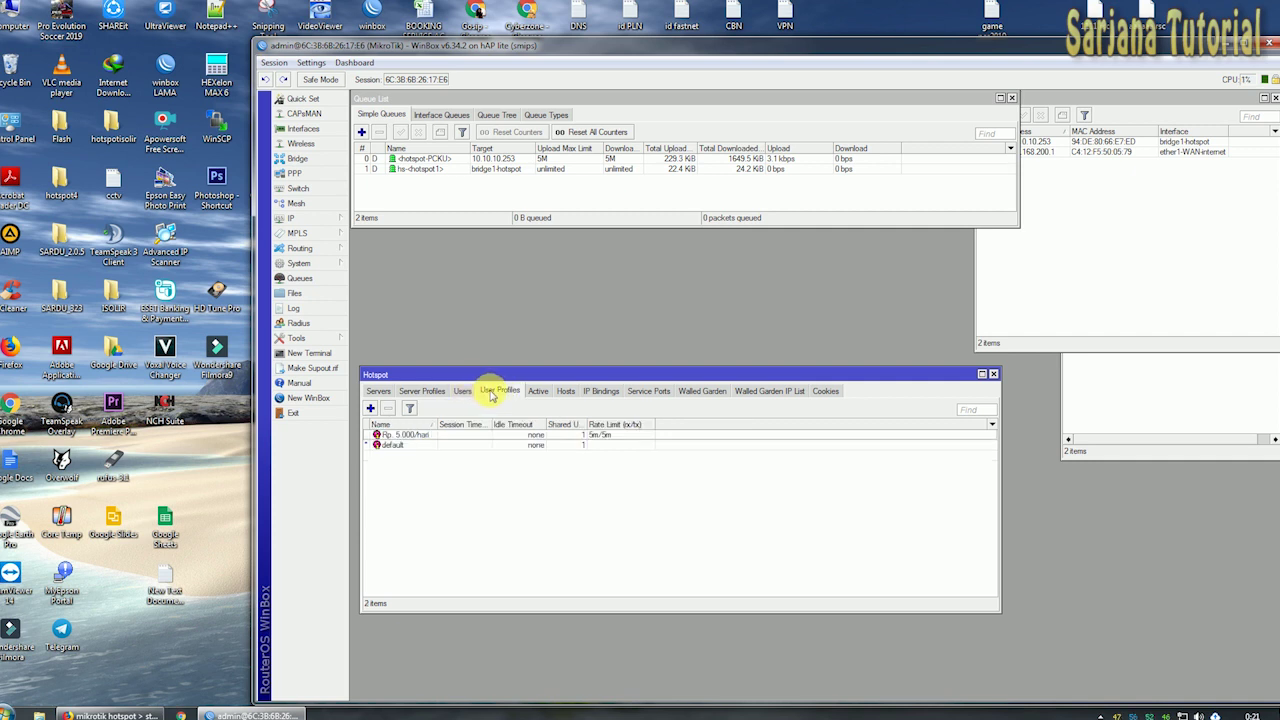
{"action": "left_click_drag", "start_coordinate": [520, 368], "coordinate": [520, 338]}
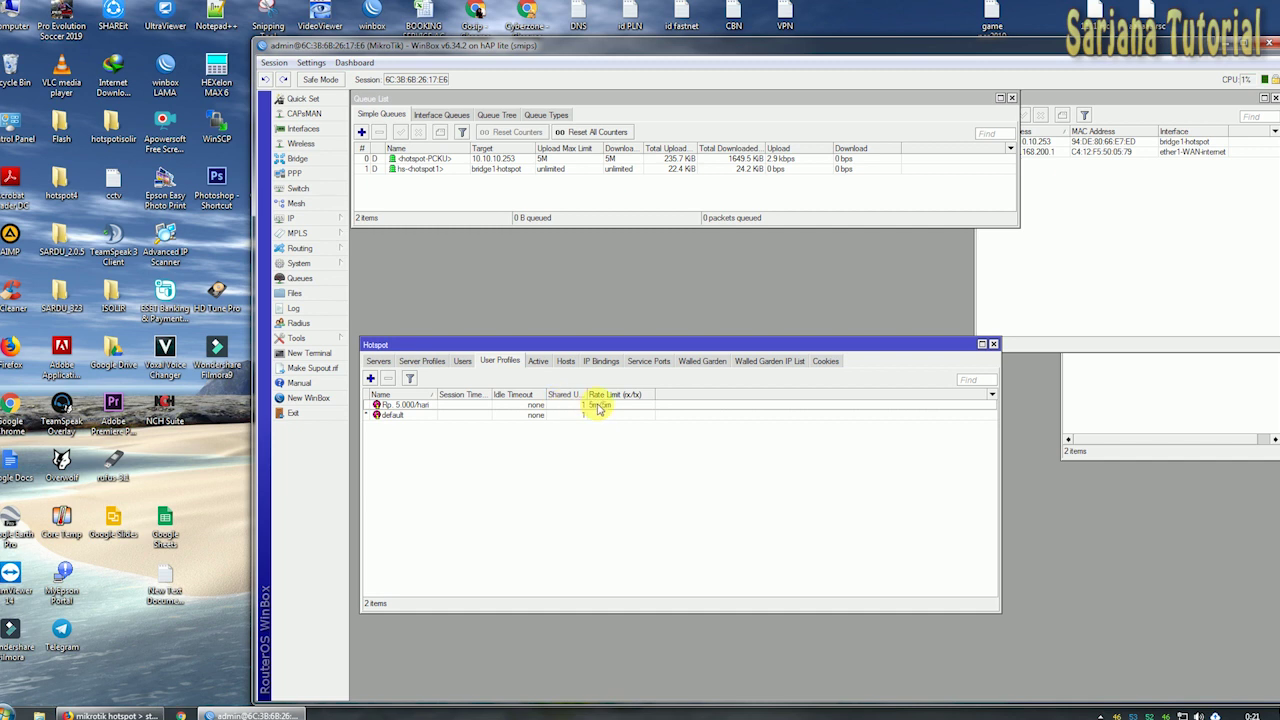
{"action": "left_click", "coordinate": [410, 406]}
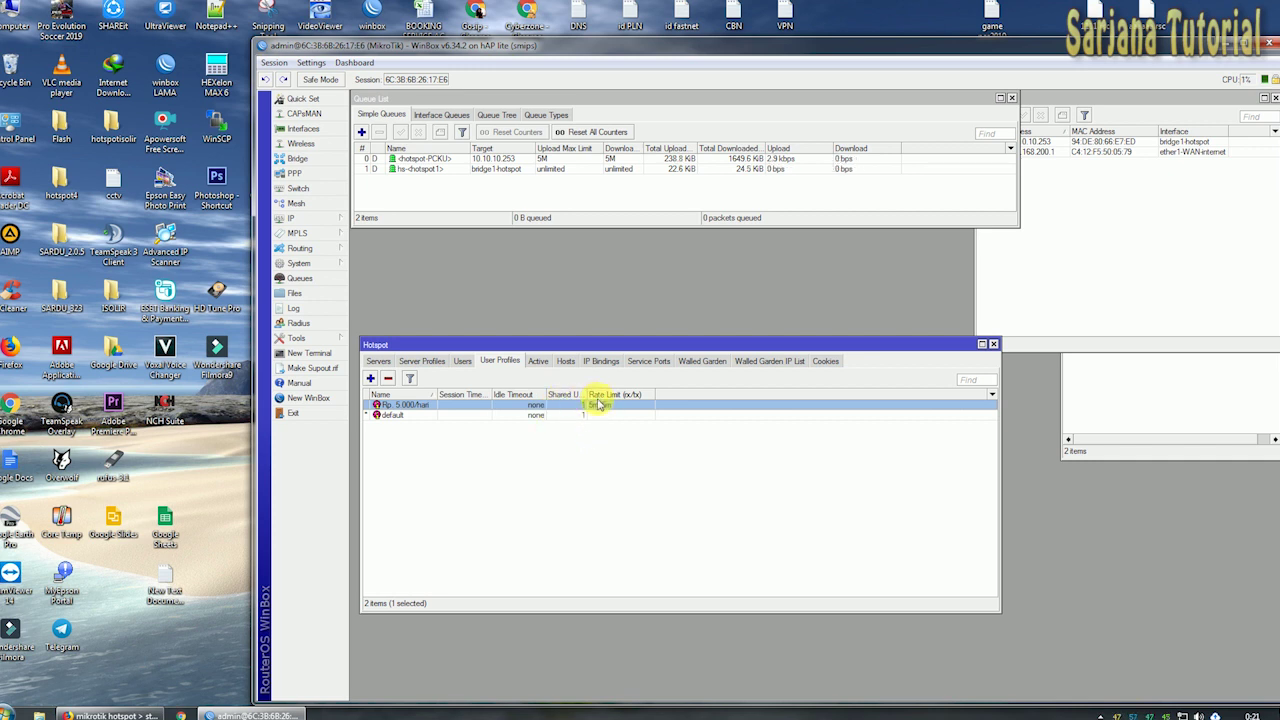
{"action": "mouse_move", "coordinate": [647, 339]}
{"action": "left_mouse_down"}
{"action": "mouse_move", "coordinate": [644, 296]}
{"action": "mouse_move", "coordinate": [640, 330]}
{"action": "left_mouse_up"}
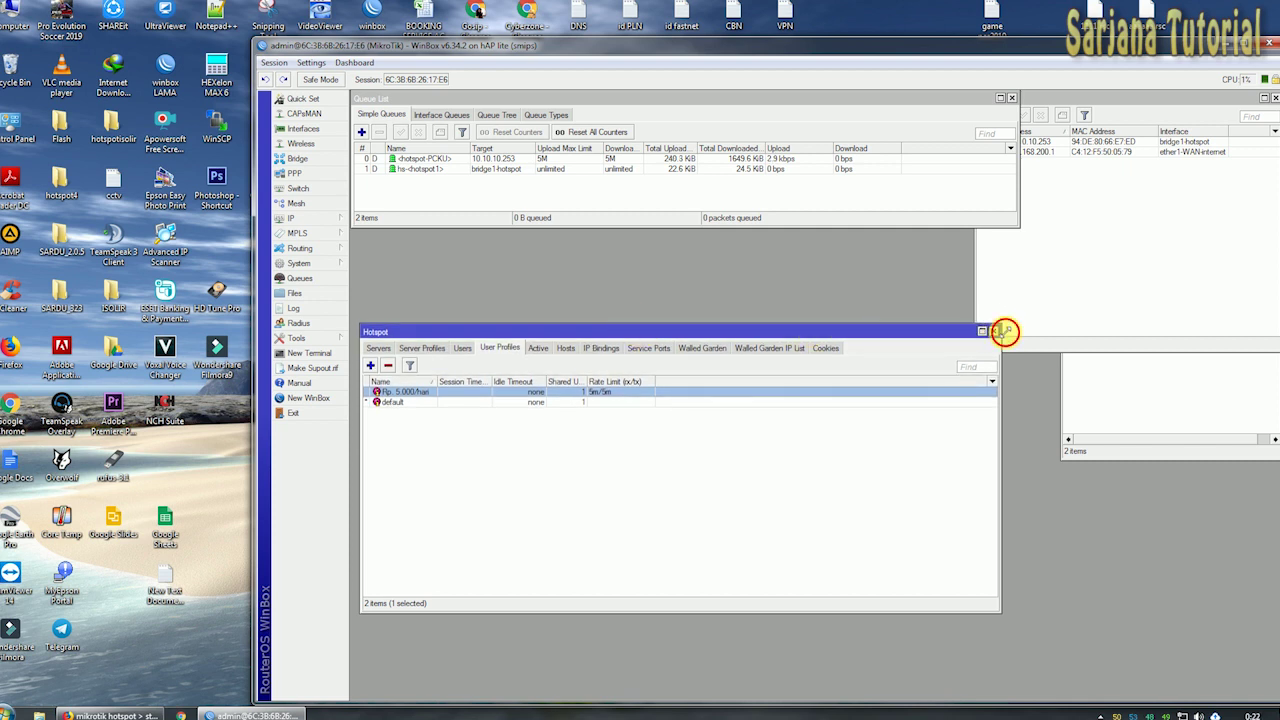
{"action": "left_click_drag", "start_coordinate": [1004, 332], "coordinate": [974, 337]}
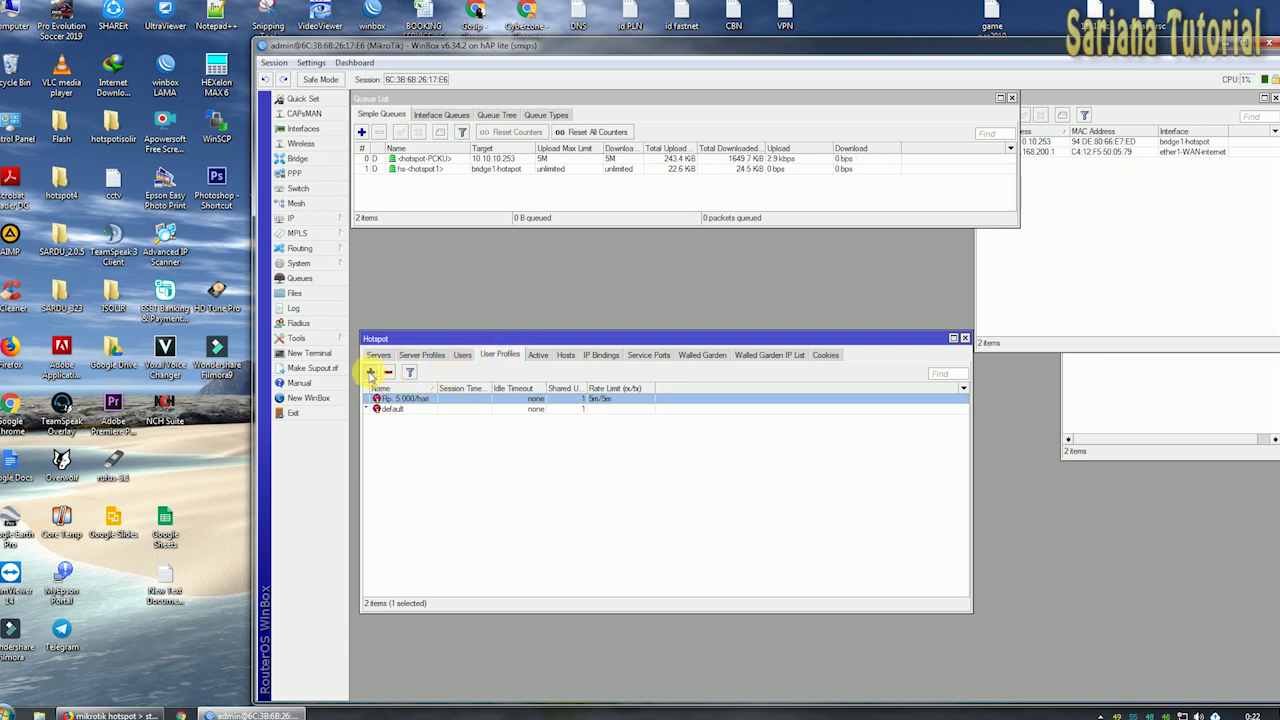
Add a new hotspot user profile and name it 'Rp 2ribuan'.
{"action": "left_click", "coordinate": [371, 373]}
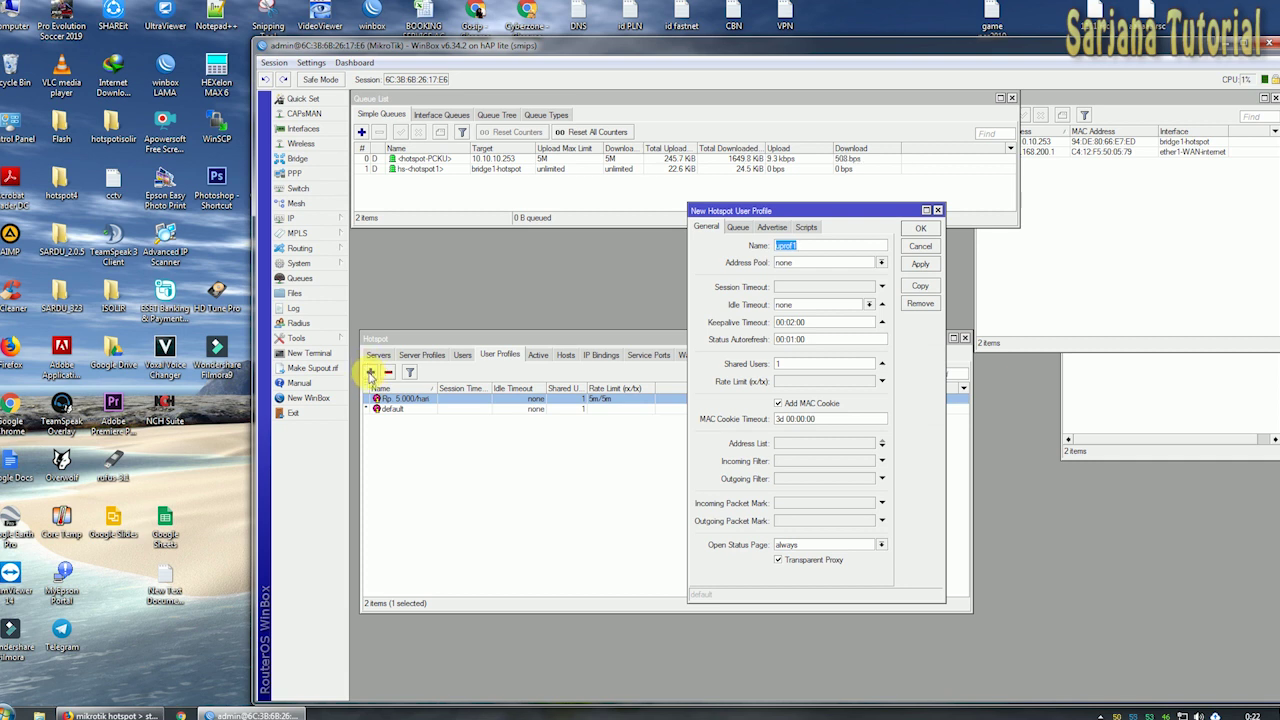
{"action": "left_click_drag", "start_coordinate": [818, 207], "coordinate": [815, 212]}
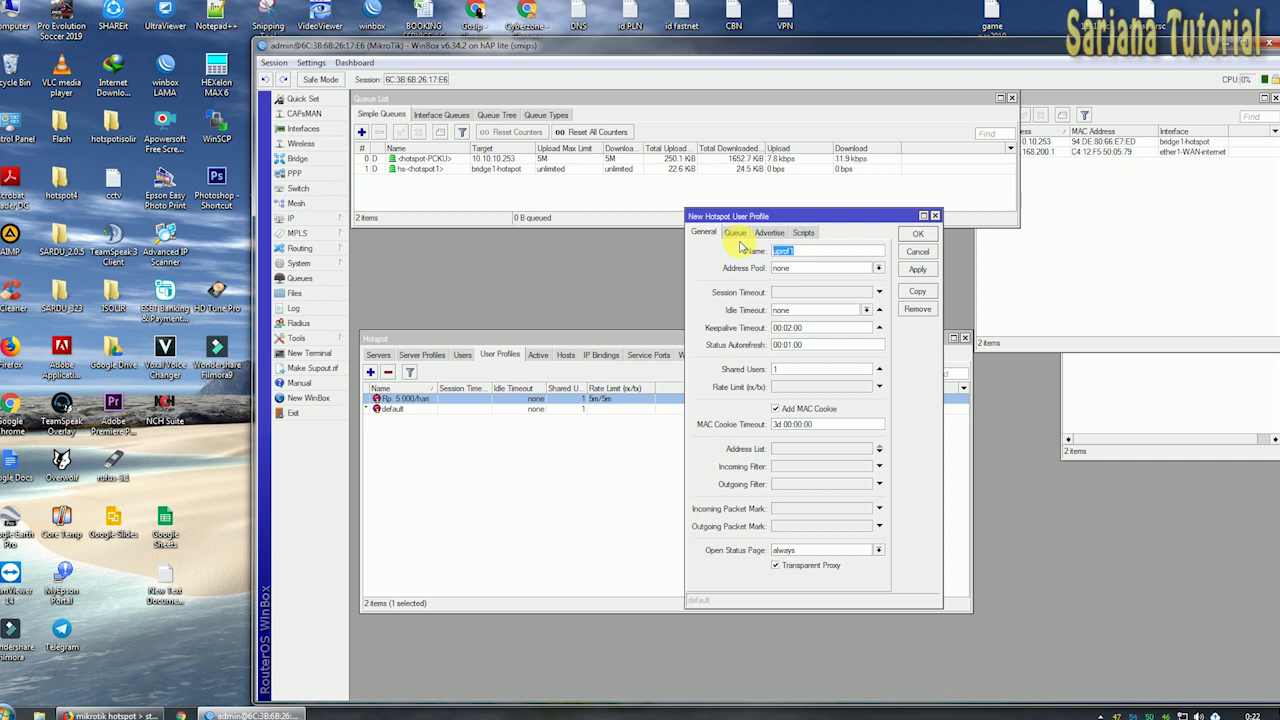
{"action": "type", "text": "Rp 2ribuan"}
{"action": "left_click", "coordinate": [776, 369]}
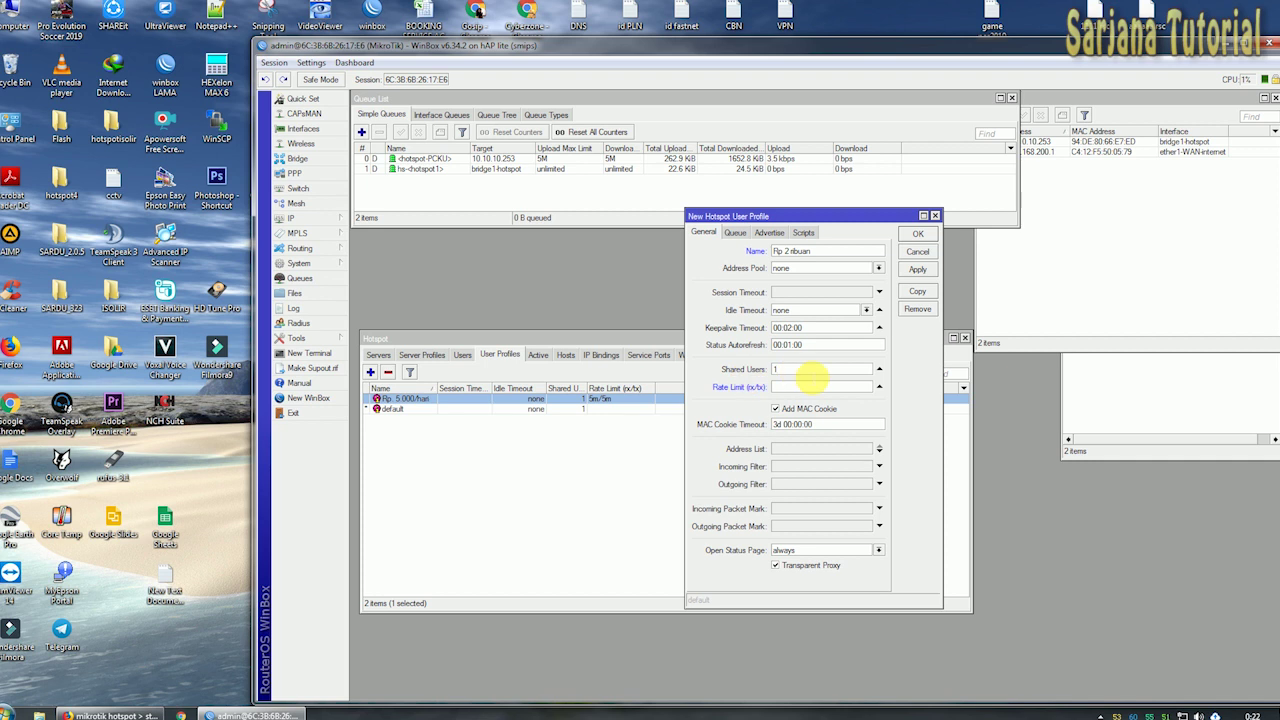
Set the profile's rate limit to 512k/1000k, correct its name, then apply and close it.
{"action": "left_click", "coordinate": [821, 379]}
{"action": "left_click", "coordinate": [793, 388]}
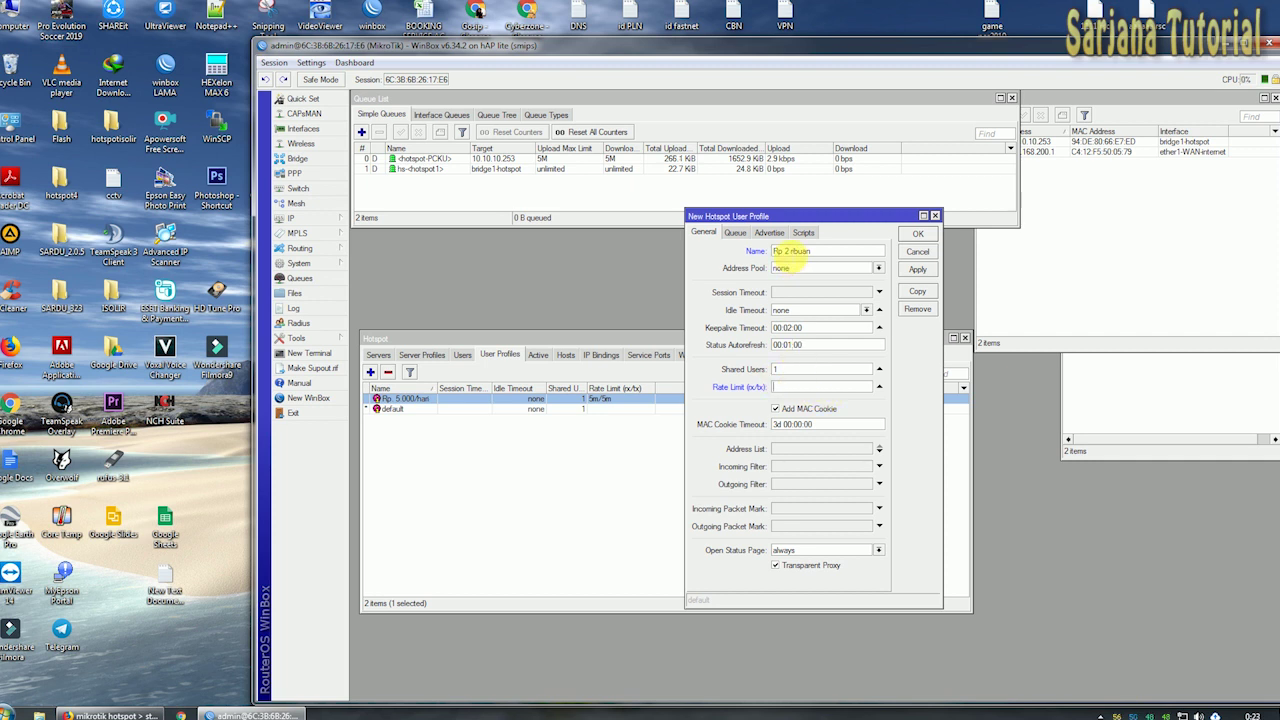
{"action": "left_click", "coordinate": [786, 252]}
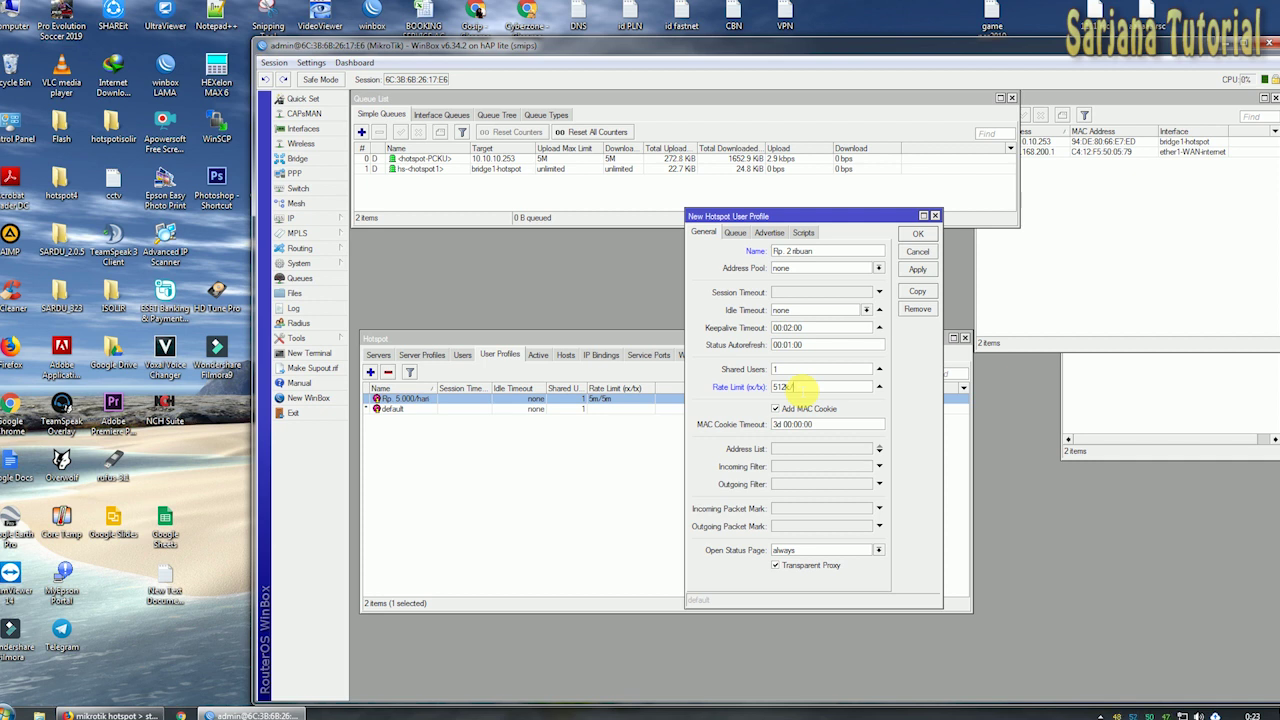
{"action": "type", "text": "m"}
{"action": "left_click_drag", "start_coordinate": [797, 388], "coordinate": [850, 390]}
{"action": "type", "text": "1000k"}
{"action": "left_click", "coordinate": [917, 272]}
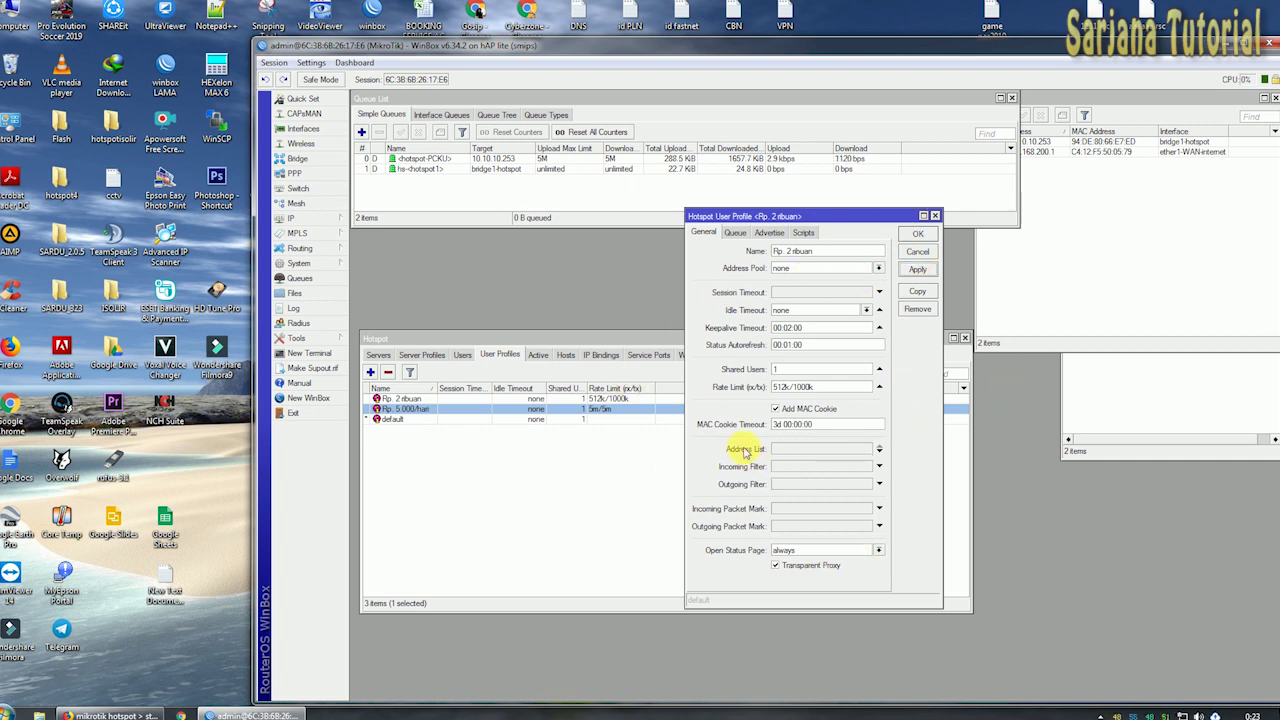
{"action": "left_click_drag", "start_coordinate": [891, 216], "coordinate": [894, 240]}
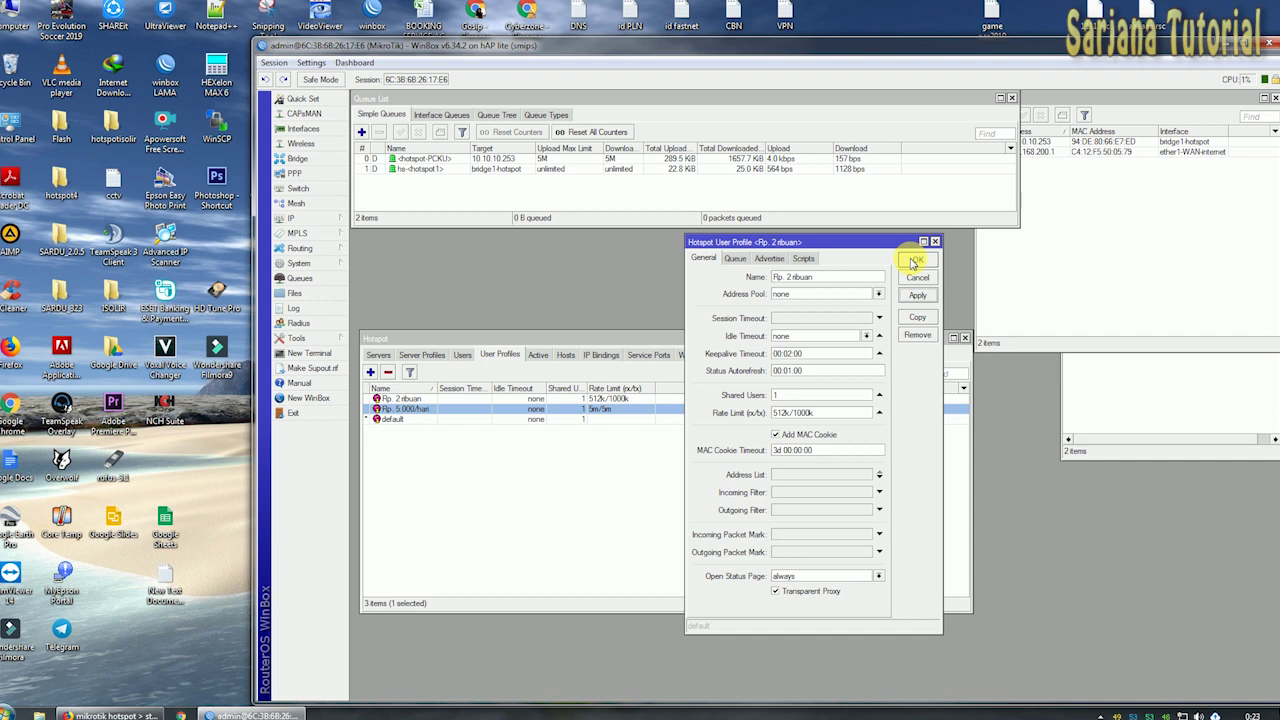
{"action": "left_click", "coordinate": [915, 261]}
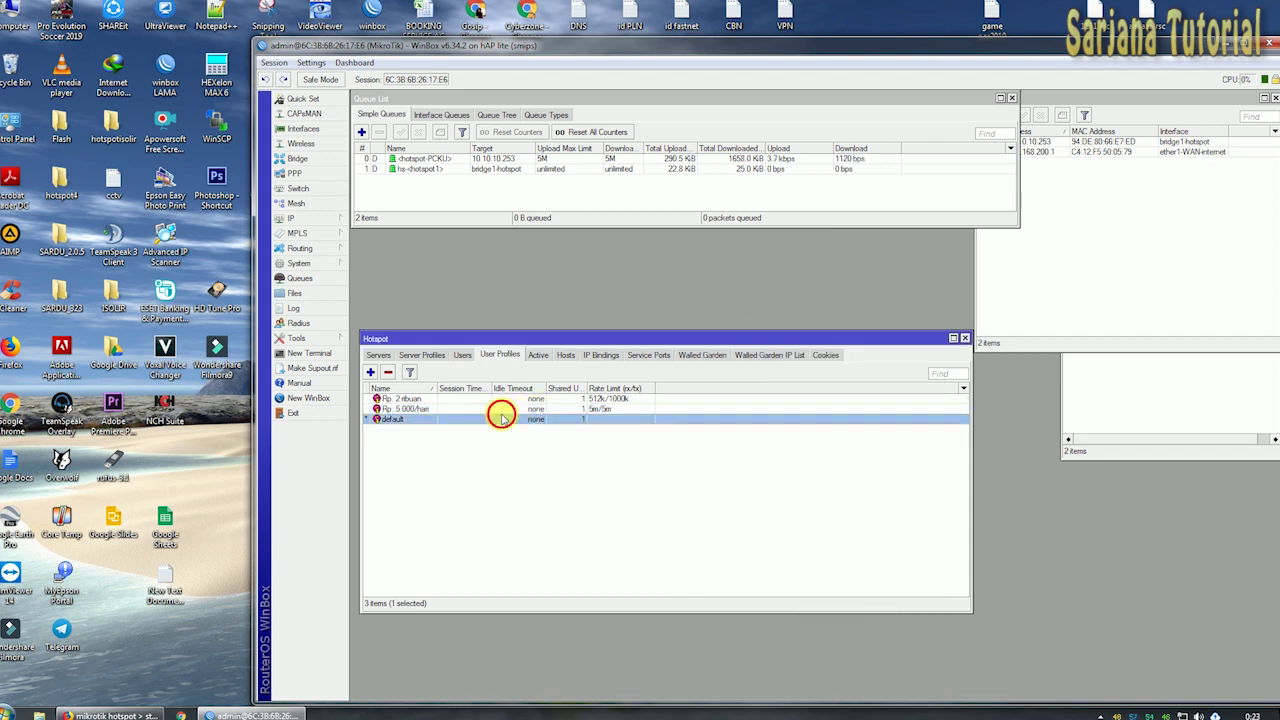
Select the new Rp. 2ribuan profile and switch to the Users list of four accounts.
{"action": "left_click", "coordinate": [418, 399]}
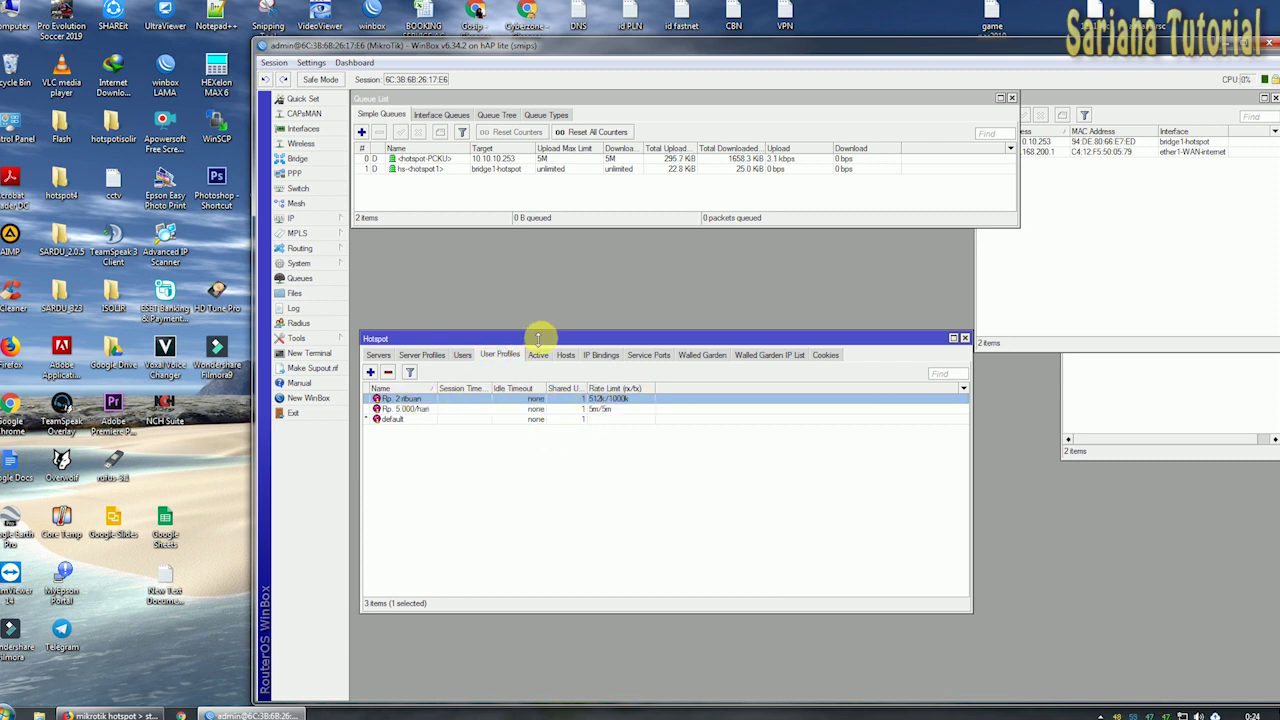
{"action": "left_click_drag", "start_coordinate": [534, 338], "coordinate": [543, 308]}
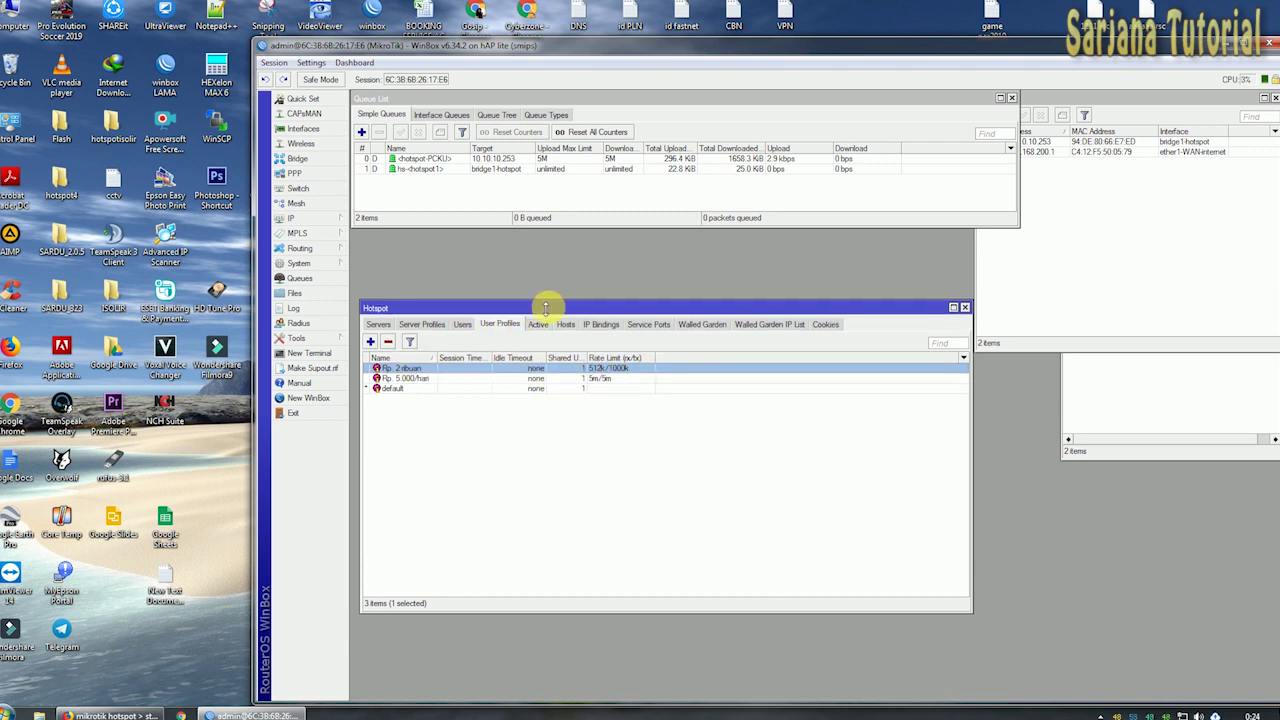
{"action": "left_click", "coordinate": [463, 326]}
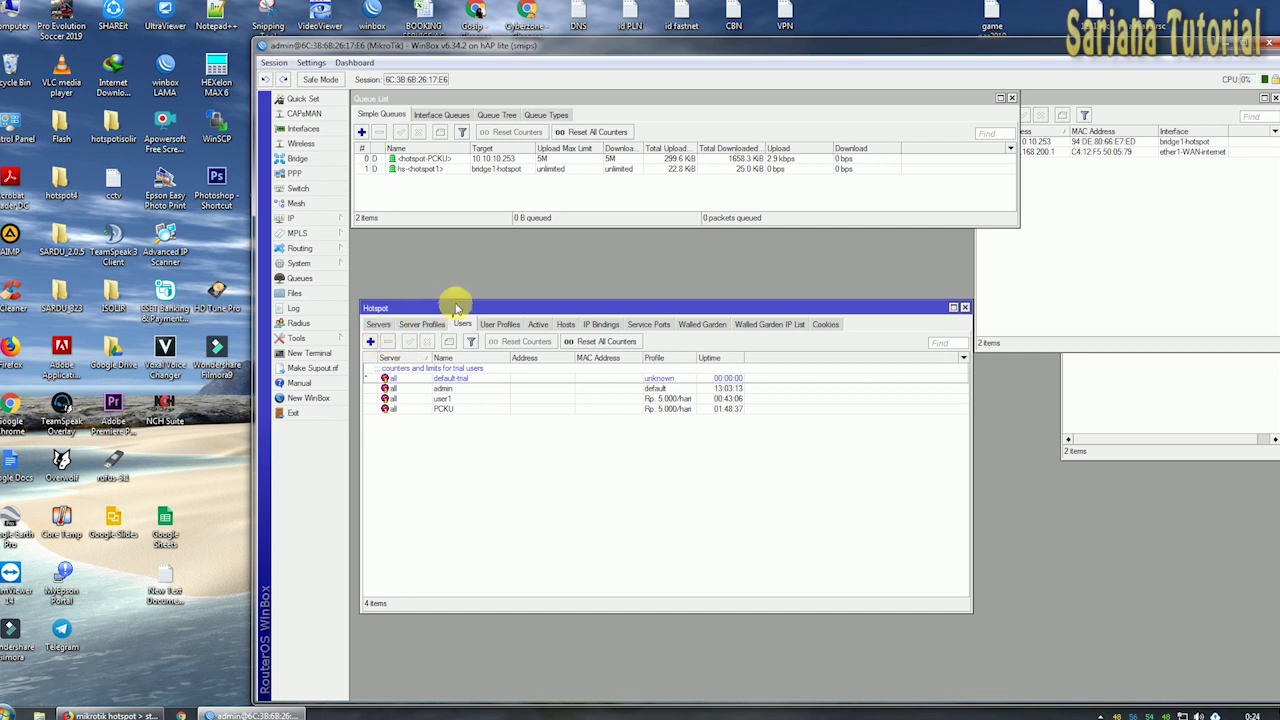
{"action": "left_click_drag", "start_coordinate": [466, 307], "coordinate": [466, 298]}
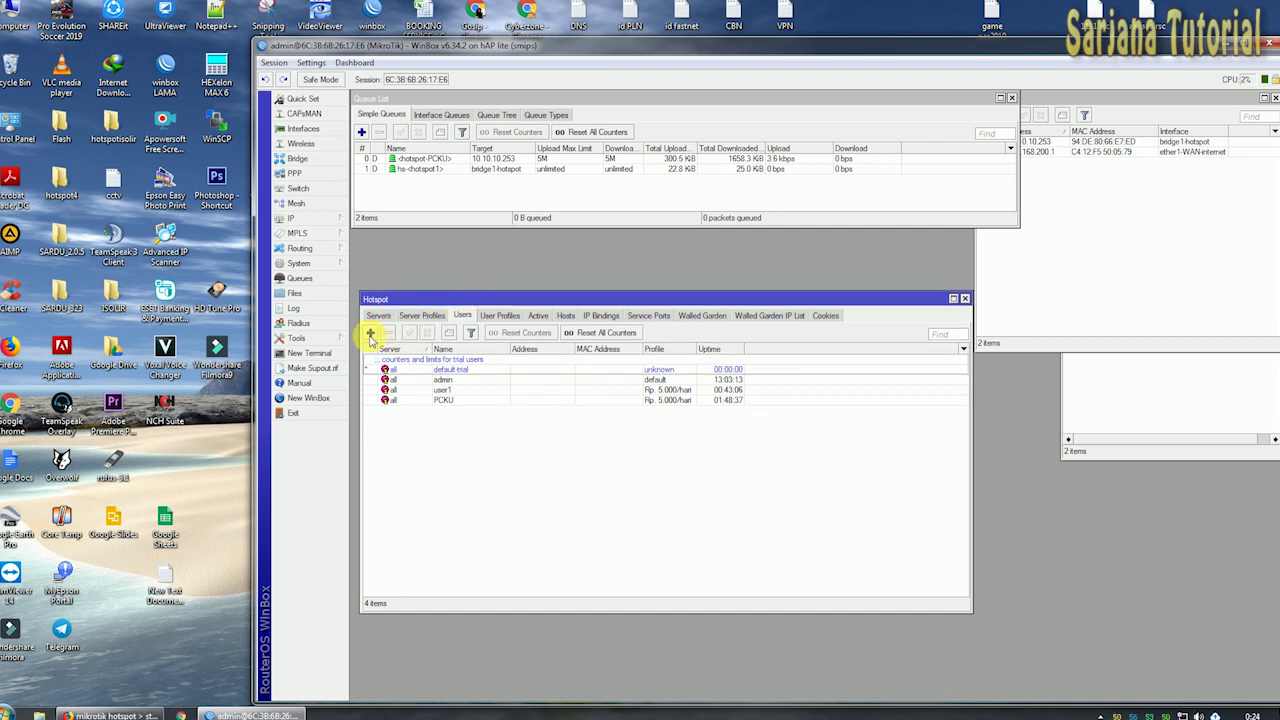
Add a new hotspot user on server 'all' and enter its user name.
{"action": "left_click", "coordinate": [370, 333]}
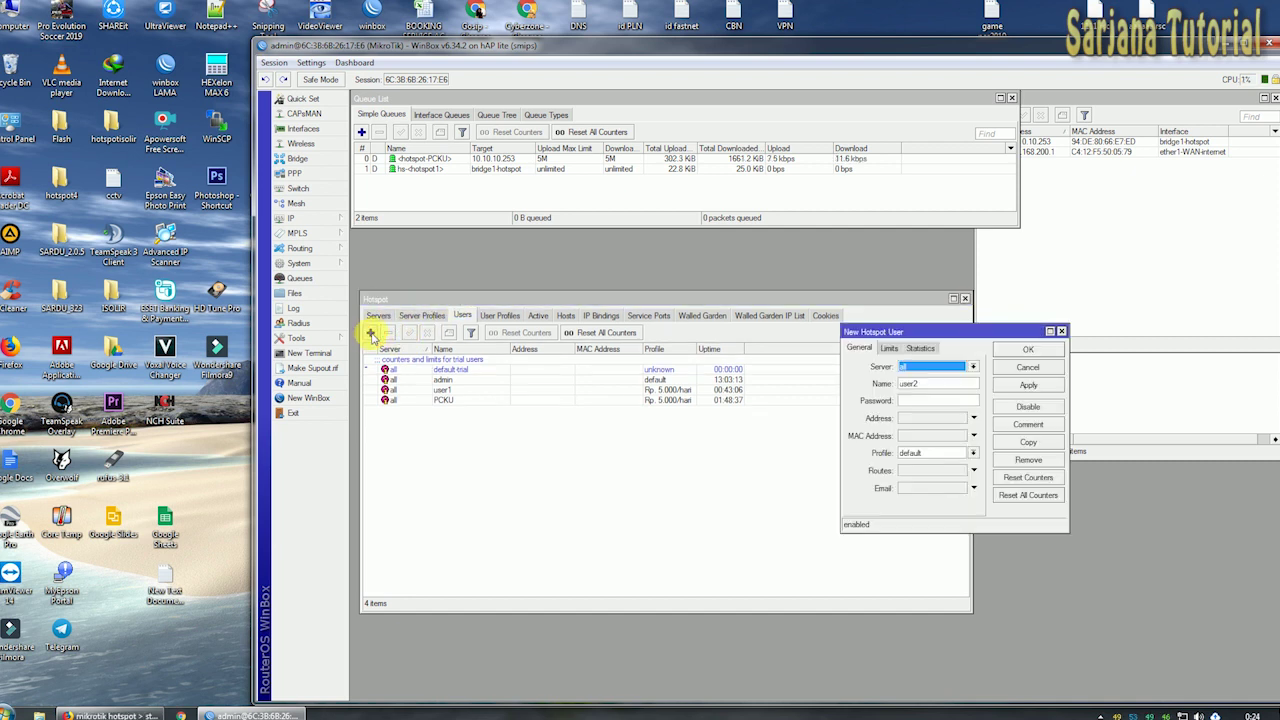
{"action": "left_click_drag", "start_coordinate": [906, 340], "coordinate": [693, 284]}
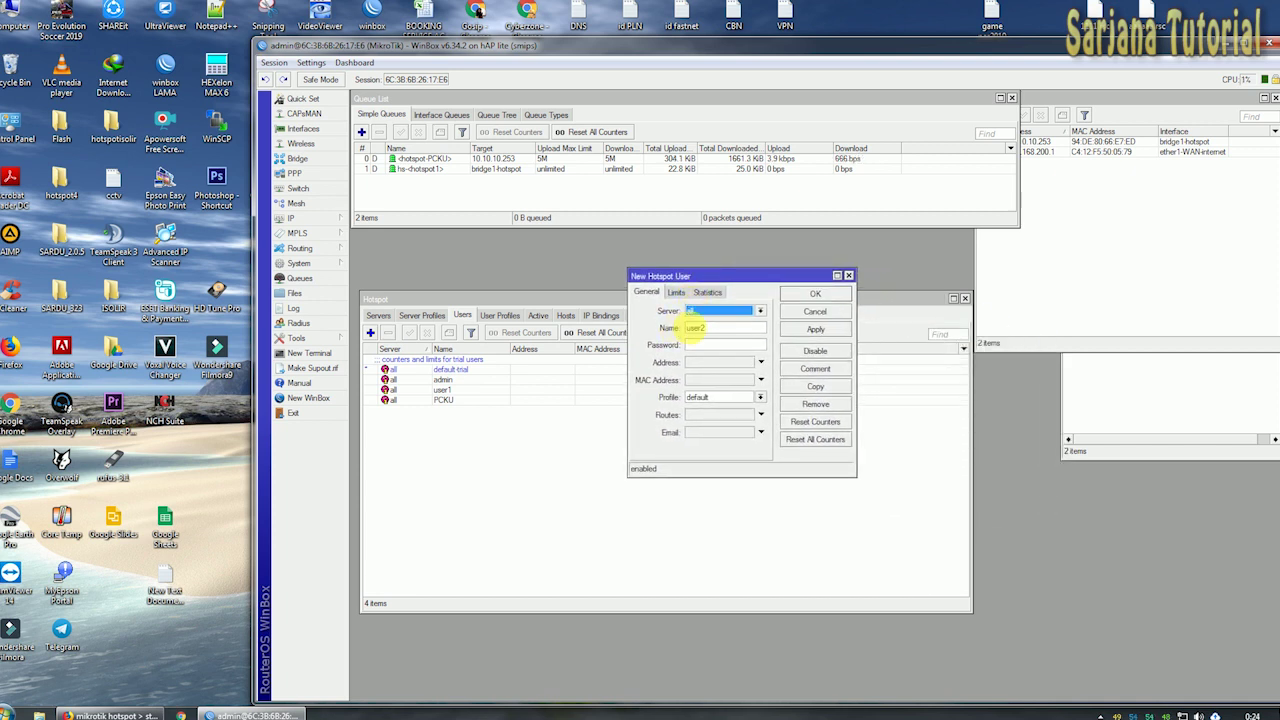
{"action": "left_click", "coordinate": [760, 311]}
{"action": "left_click", "coordinate": [762, 314]}
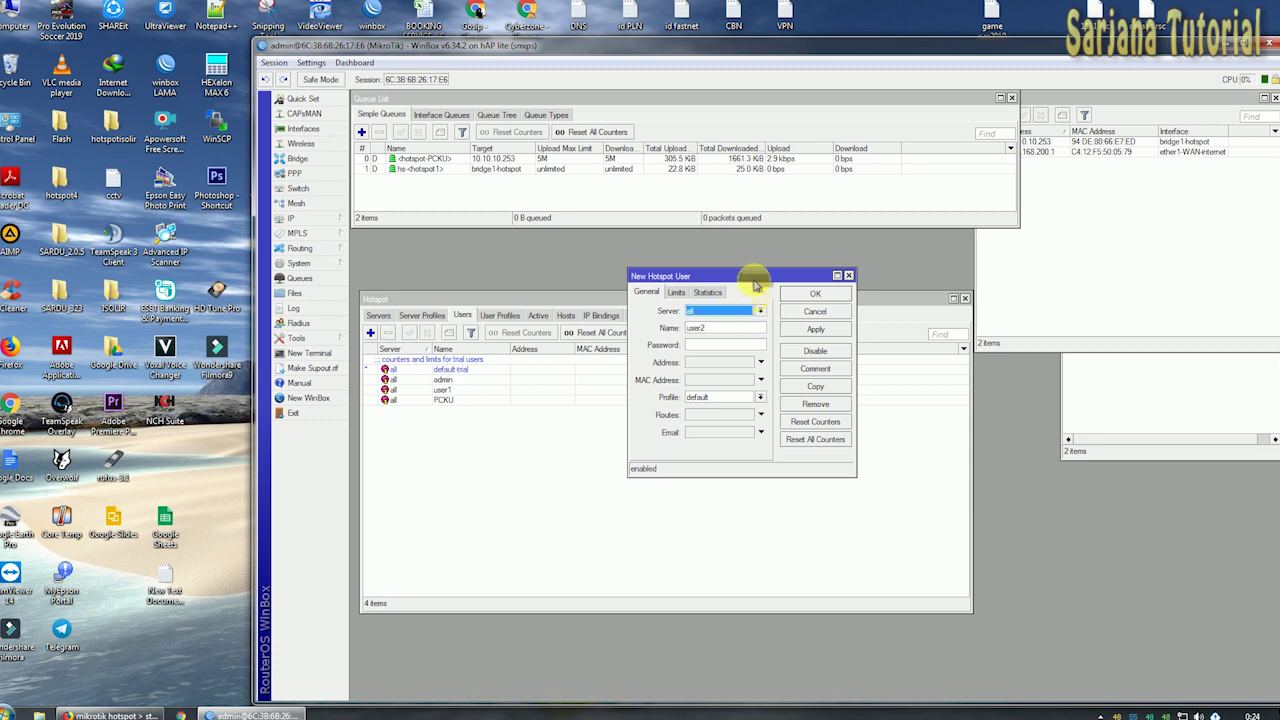
{"action": "left_click_drag", "start_coordinate": [780, 276], "coordinate": [780, 269]}
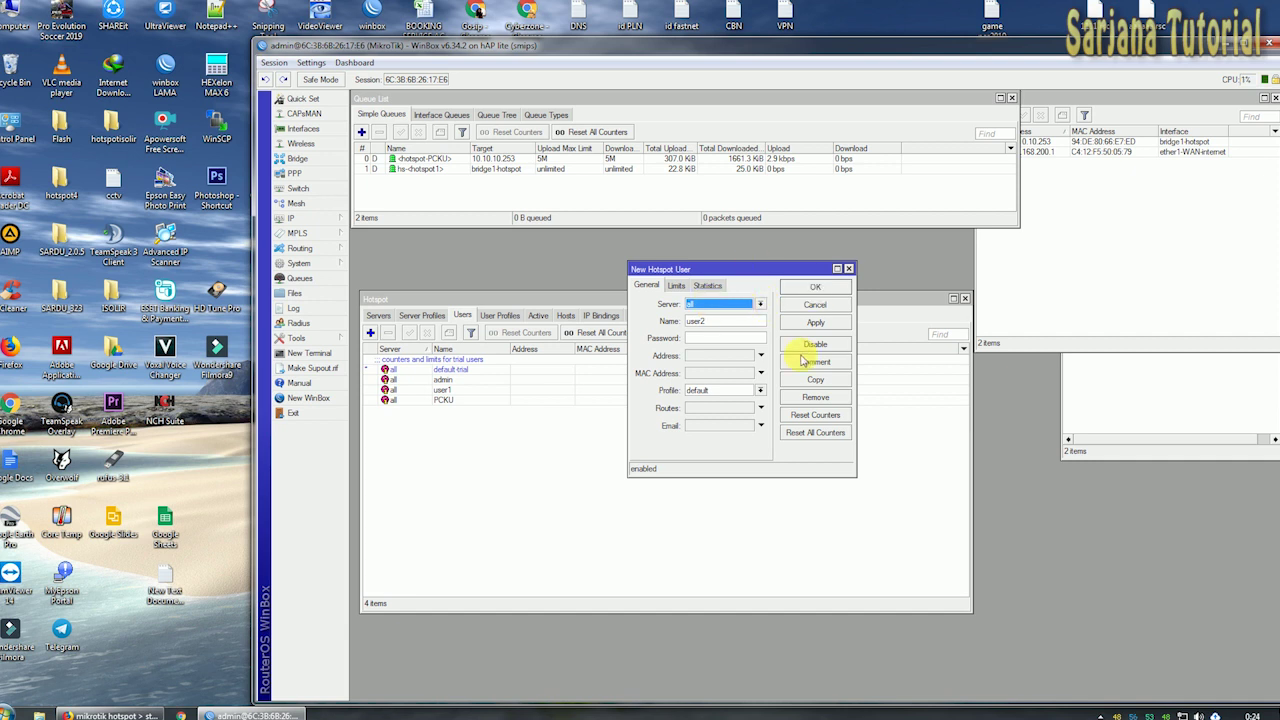
{"action": "left_click_drag", "start_coordinate": [722, 322], "coordinate": [686, 322]}
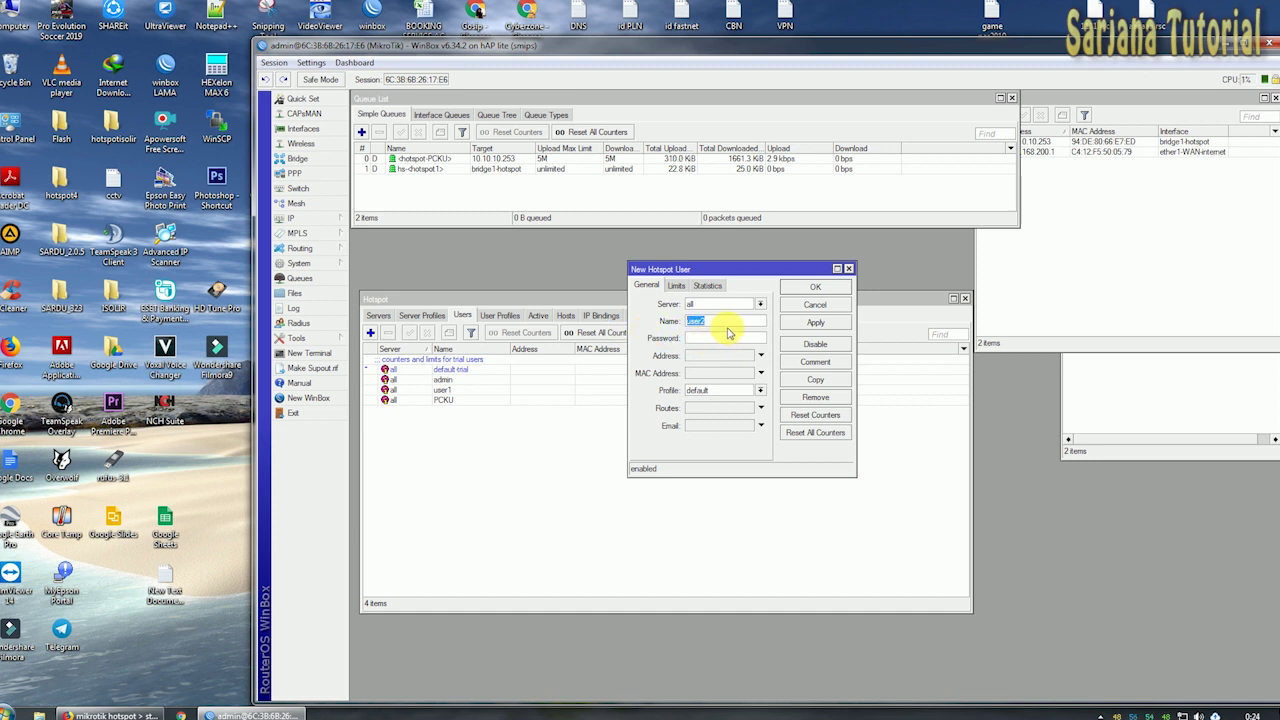
{"action": "type", "text": "12345"}
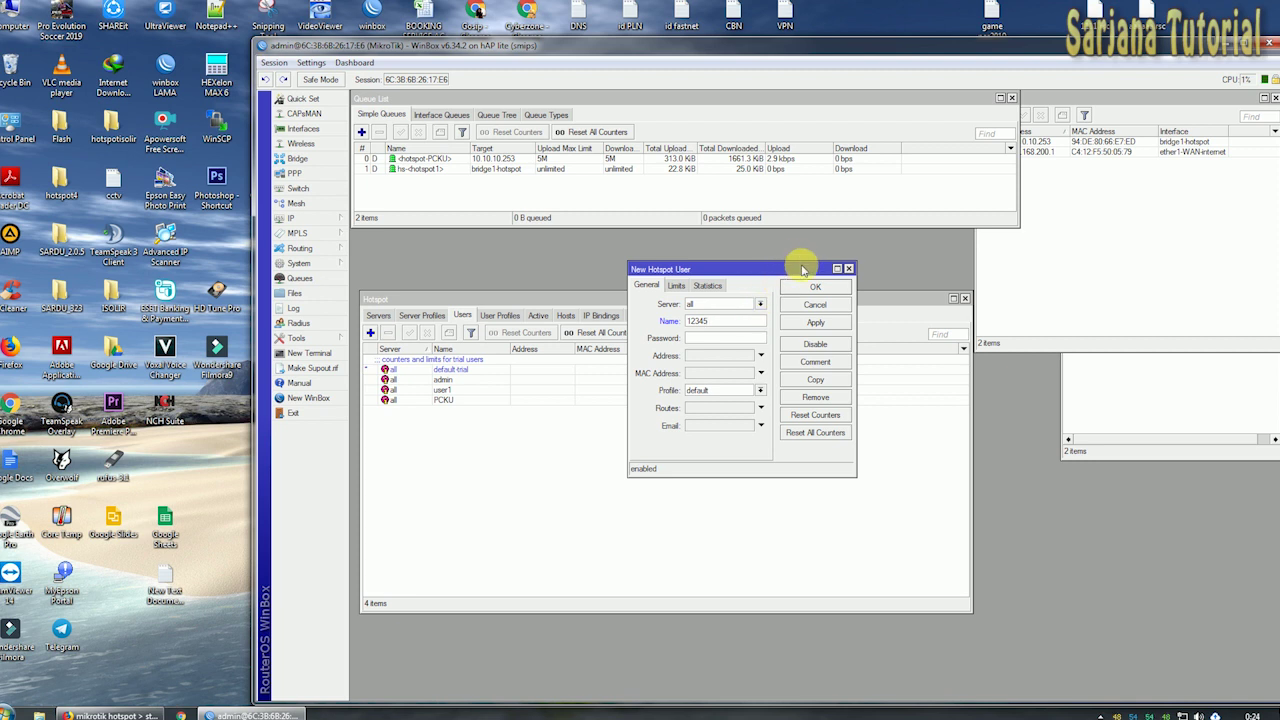
{"action": "left_click_drag", "start_coordinate": [806, 269], "coordinate": [807, 267]}
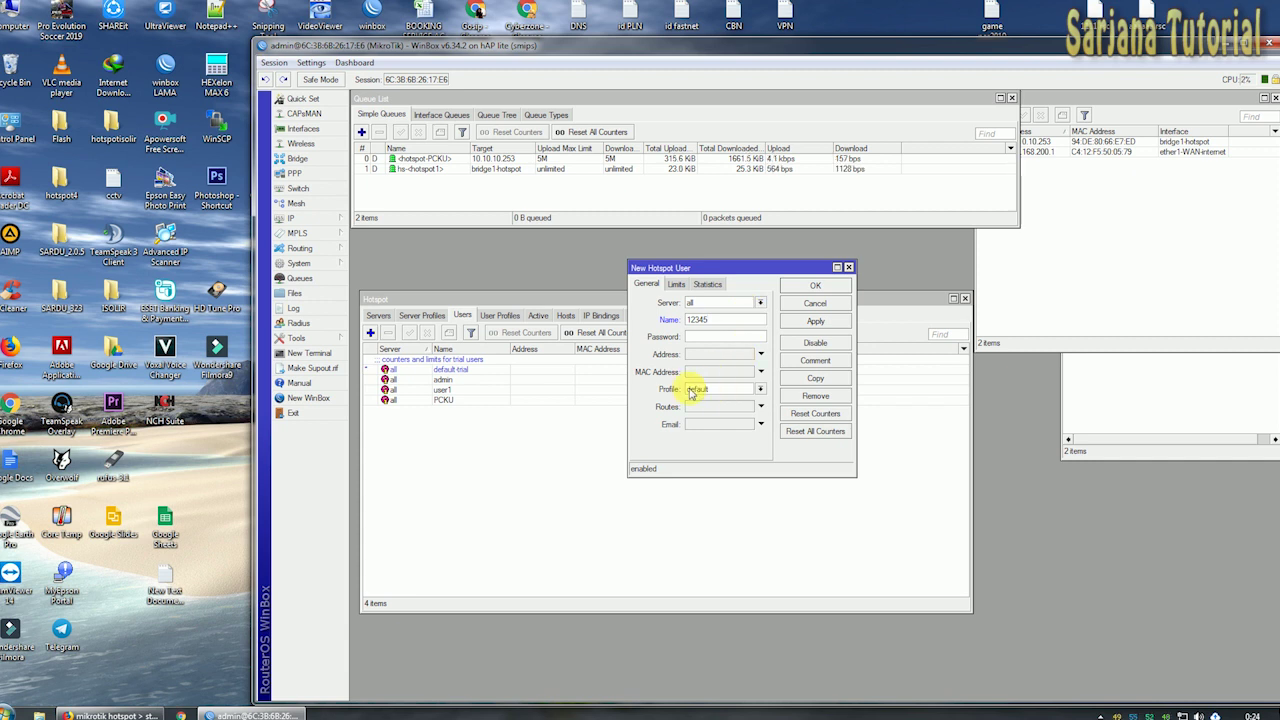
Assign the user the Rp. 2 ribuan profile and enter its password.
{"action": "left_click", "coordinate": [761, 390]}
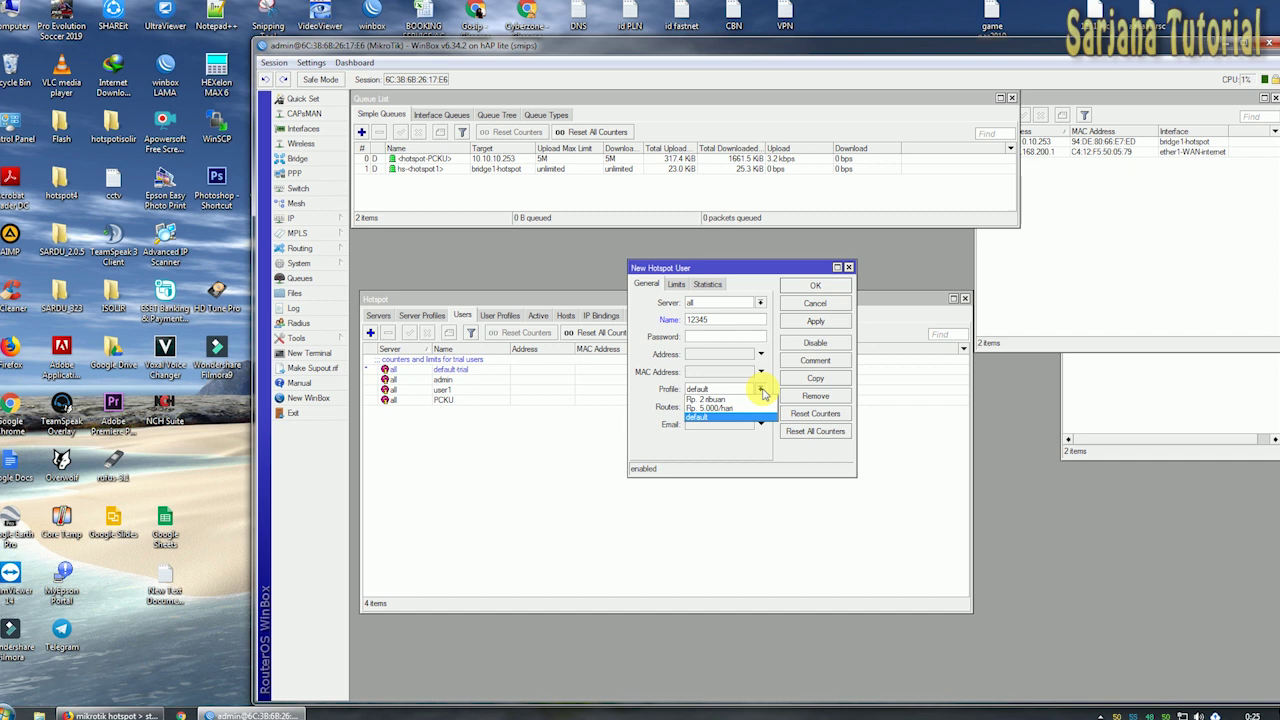
{"action": "left_click", "coordinate": [758, 400]}
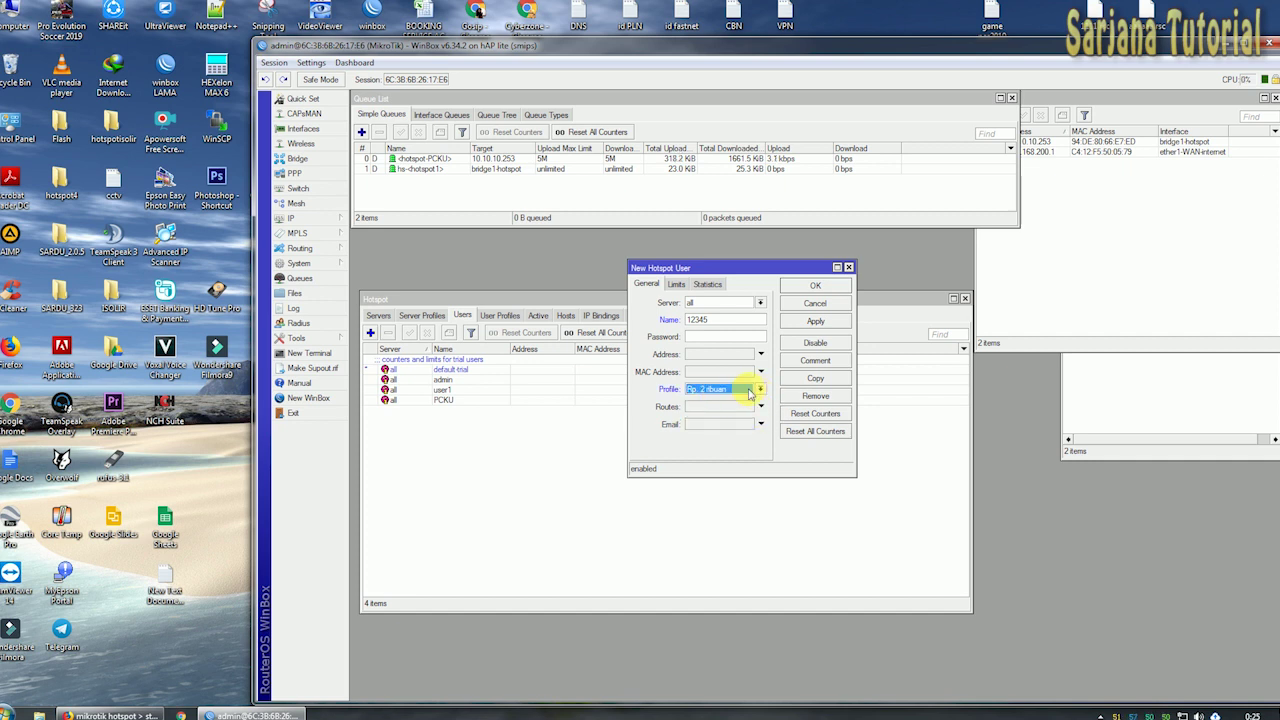
{"action": "left_click", "coordinate": [720, 320]}
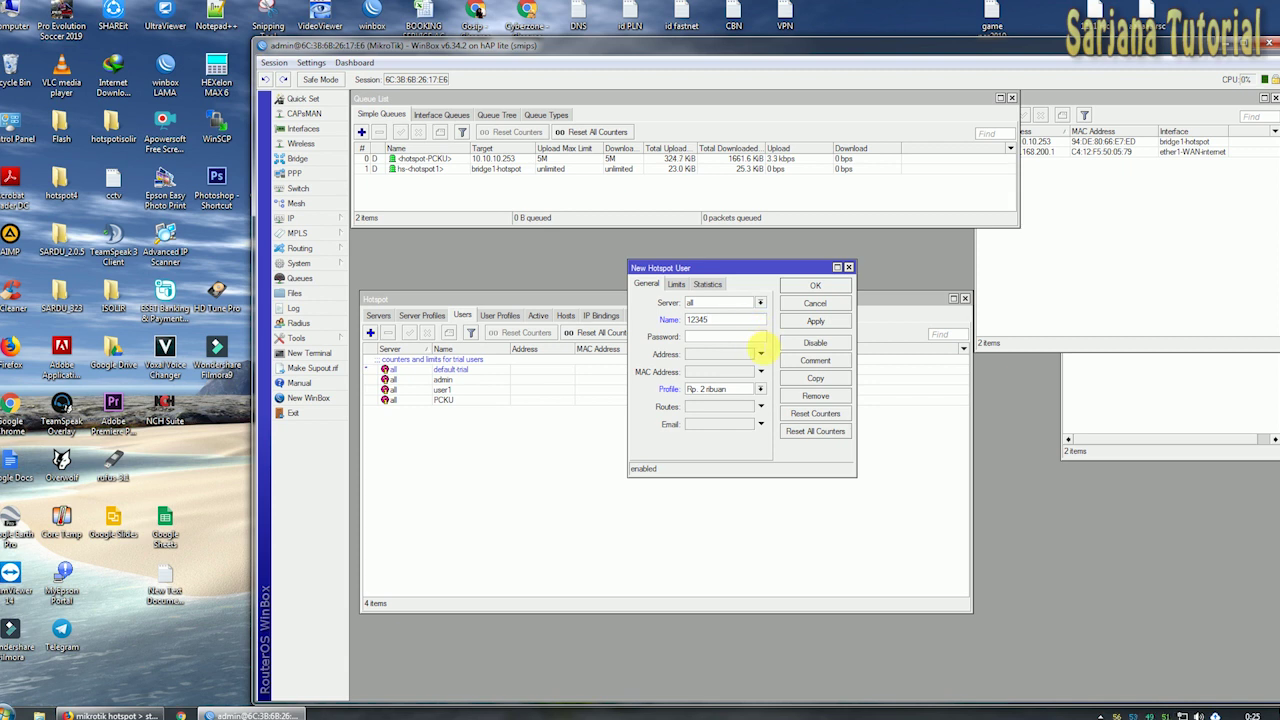
{"action": "left_click", "coordinate": [749, 338]}
{"action": "type", "text": "1"}
{"action": "left_click", "coordinate": [311, 62]}
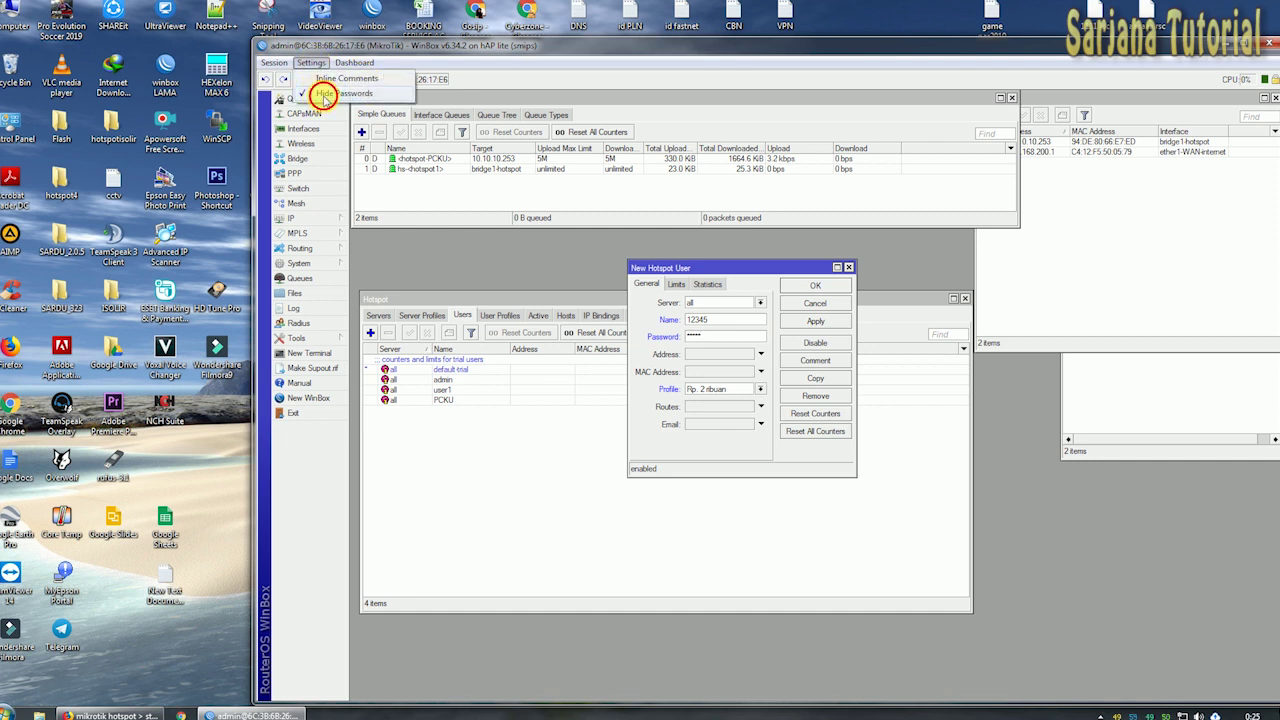
Turn off Hide Passwords and apply the new user so it appears in the Users list.
{"action": "left_click", "coordinate": [316, 93]}
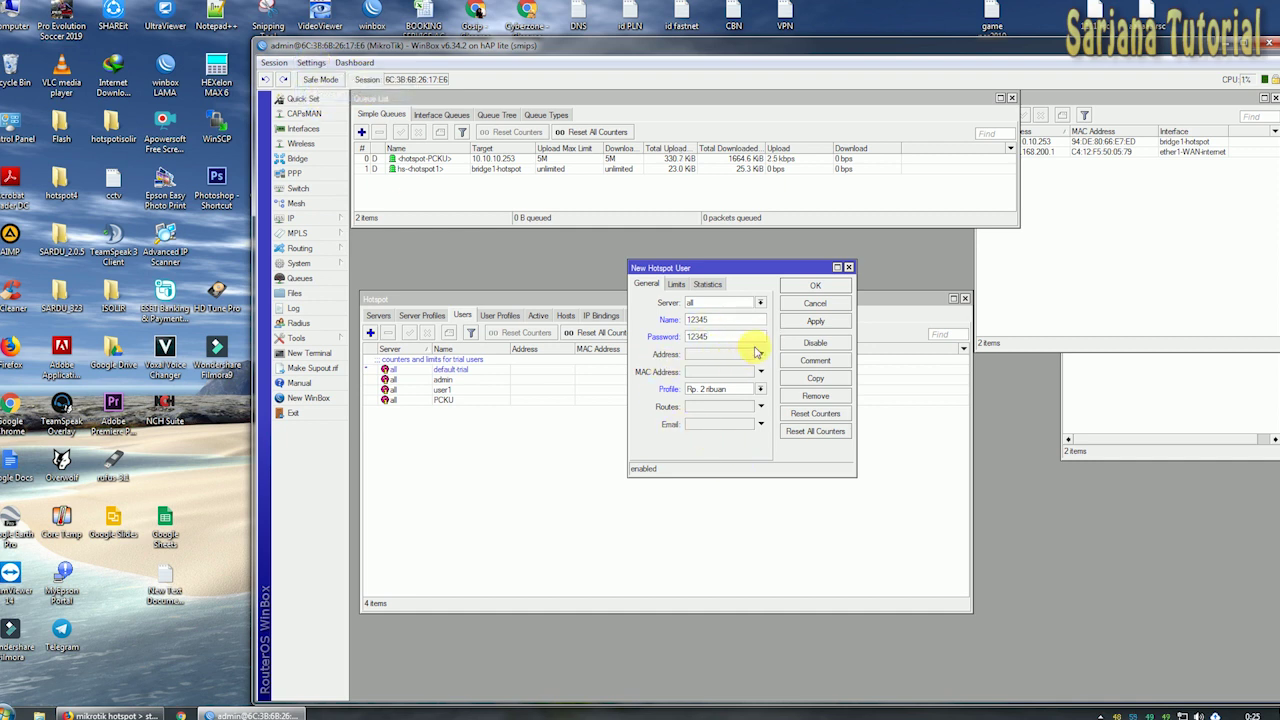
{"action": "left_click_drag", "start_coordinate": [776, 268], "coordinate": [833, 248]}
{"action": "left_click", "coordinate": [833, 300]}
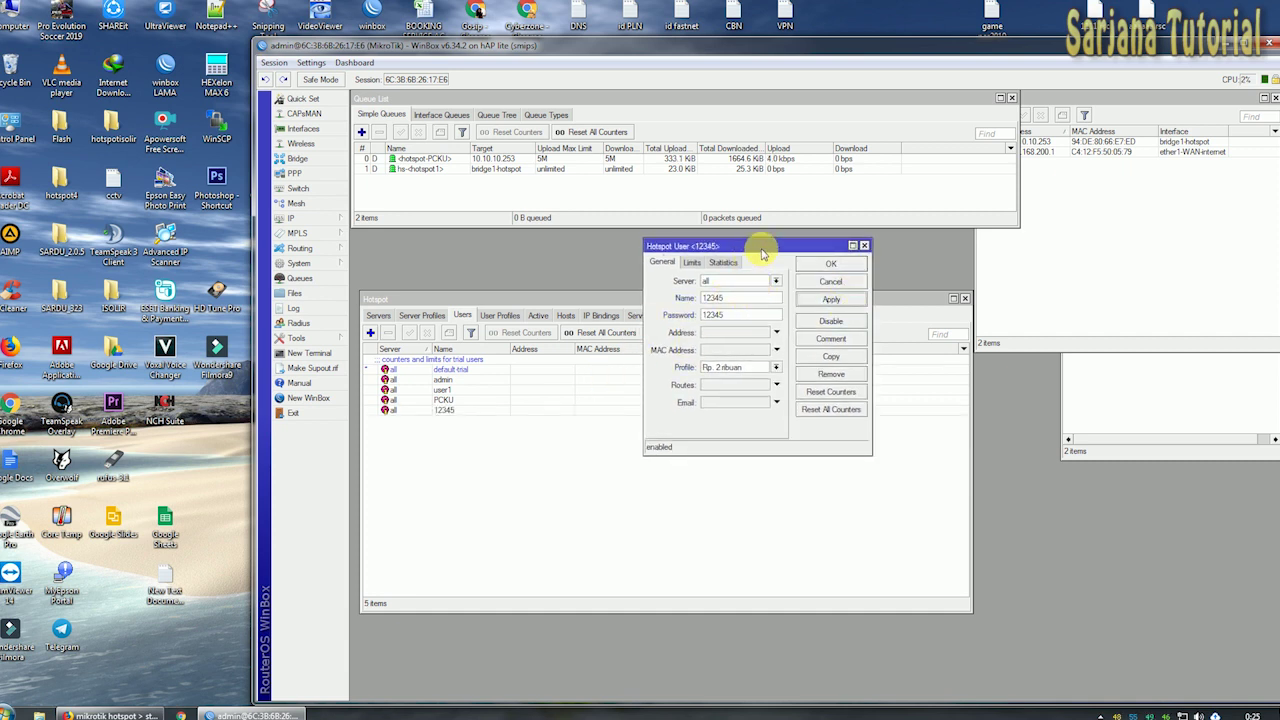
{"action": "left_click_drag", "start_coordinate": [749, 248], "coordinate": [773, 243]}
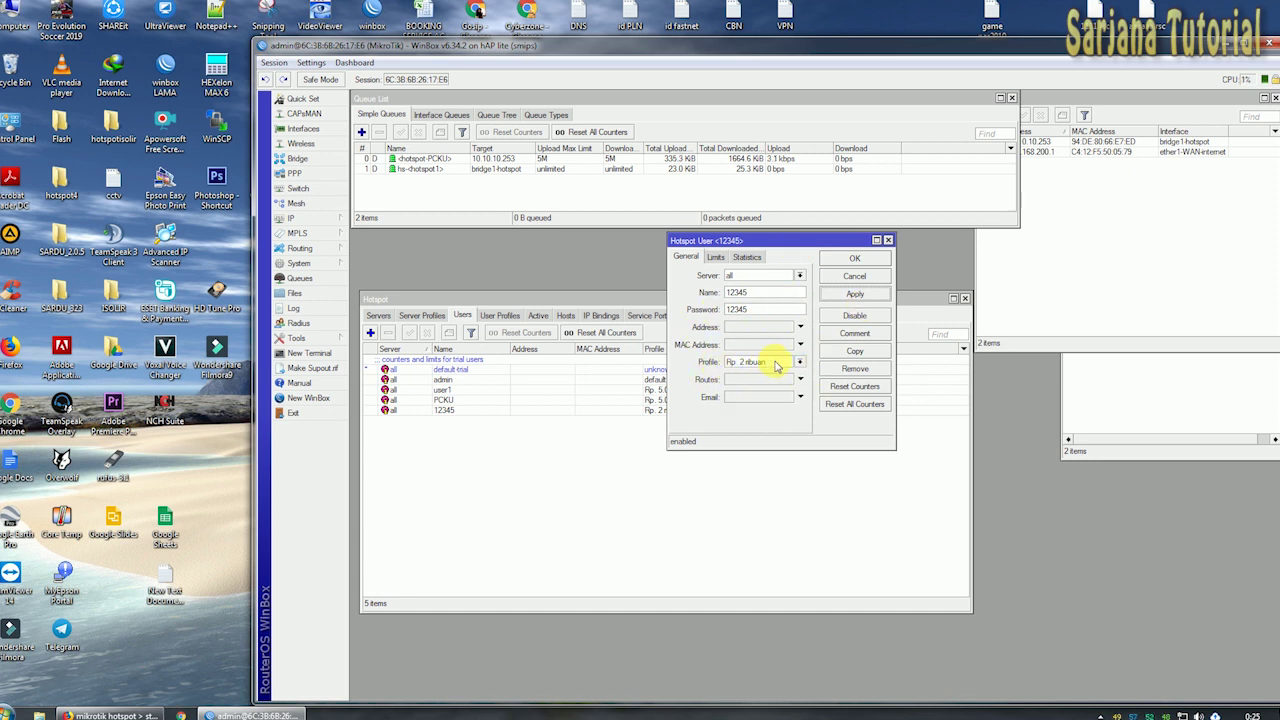
{"action": "left_click_drag", "start_coordinate": [822, 241], "coordinate": [824, 238]}
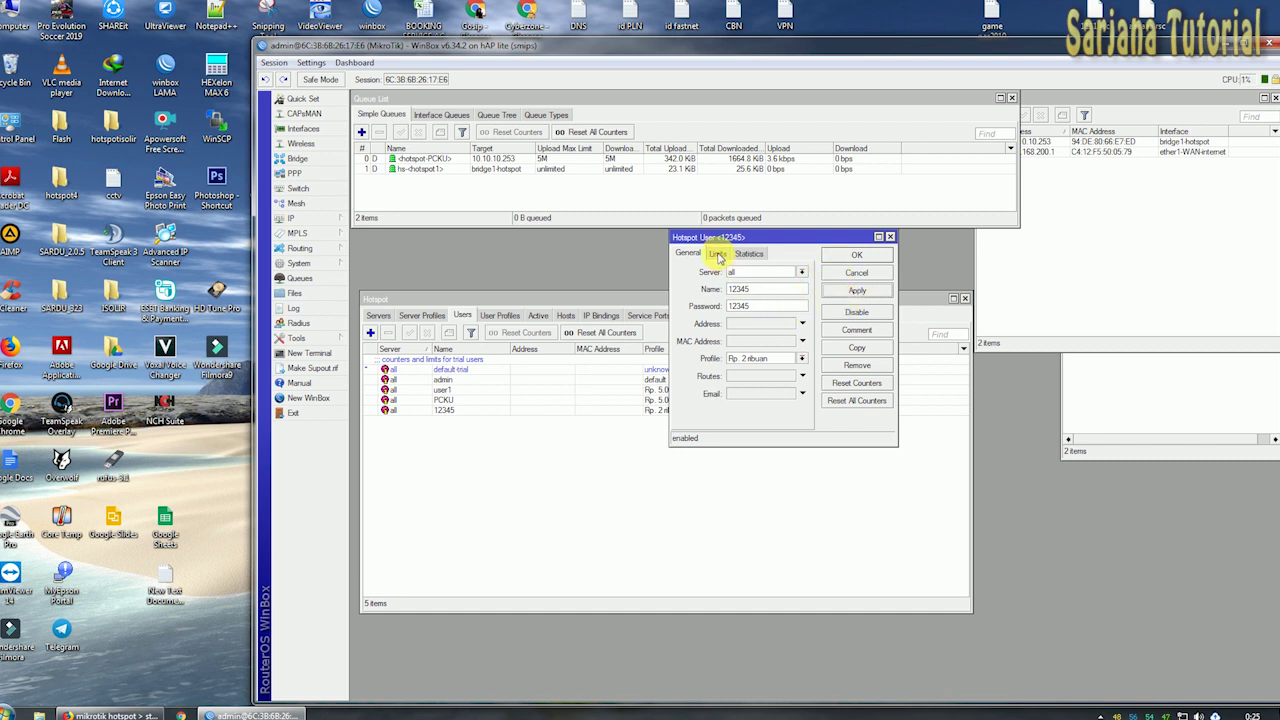
On the user's Limits tab, change Limit Uptime to 02:00:00.
{"action": "left_click", "coordinate": [718, 256]}
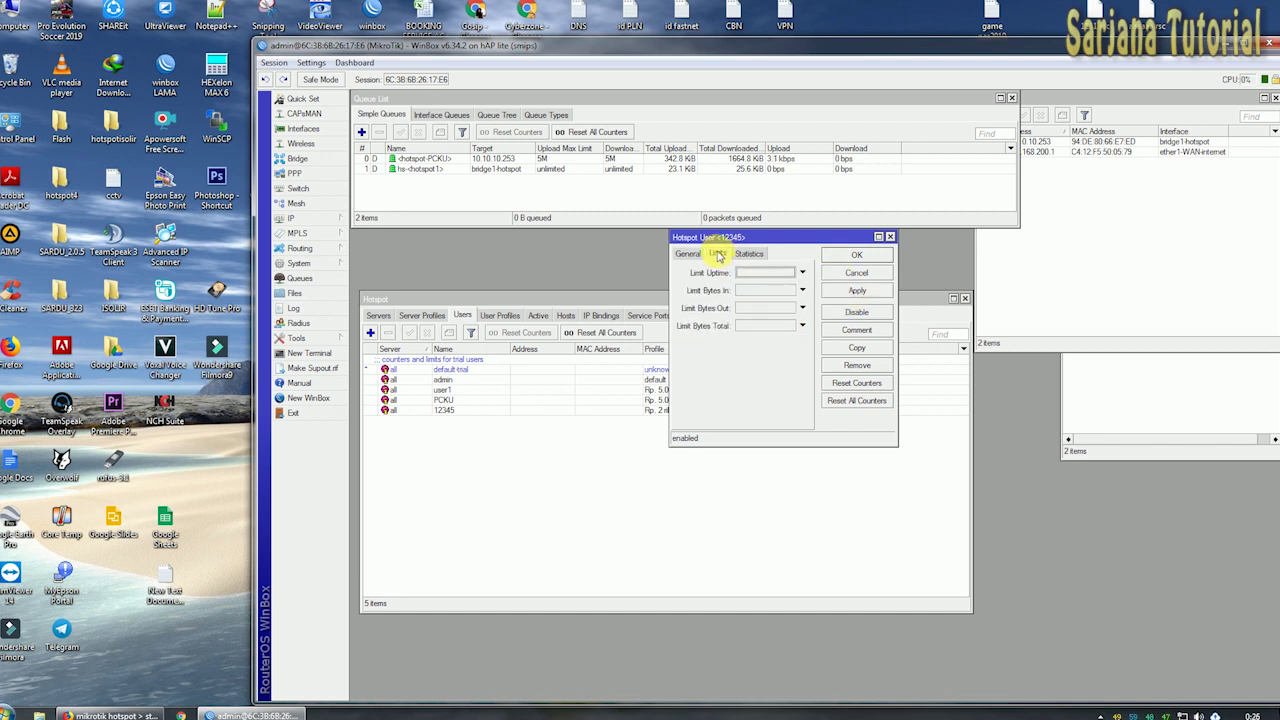
{"action": "left_click", "coordinate": [766, 273]}
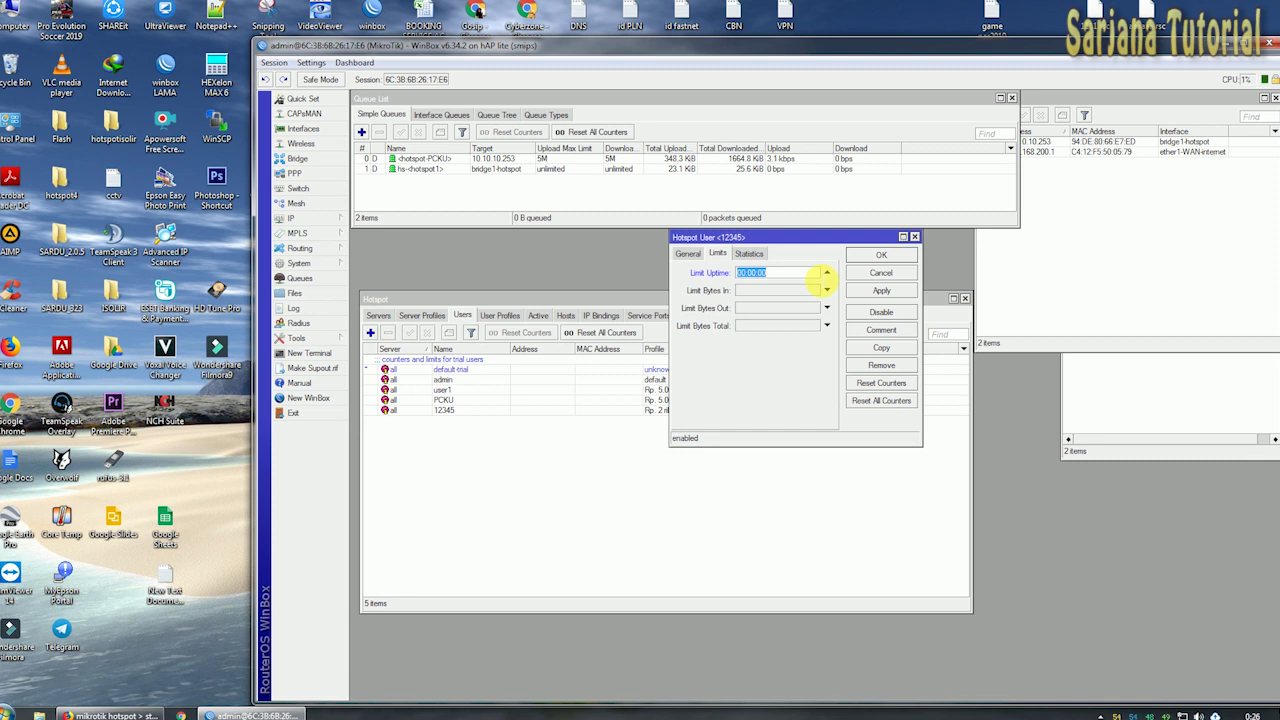
{"action": "scroll", "coordinate": [752, 286], "scroll_direction": "up", "scroll_amount": 2}
{"action": "key", "text": "Right"}
{"action": "key", "text": "BackSpace"}
{"action": "type", "text": "2"}
Apply and close the 2-hour uptime limit, then discard a blank new user form.
{"action": "left_click", "coordinate": [887, 292]}
{"action": "left_click", "coordinate": [884, 255]}
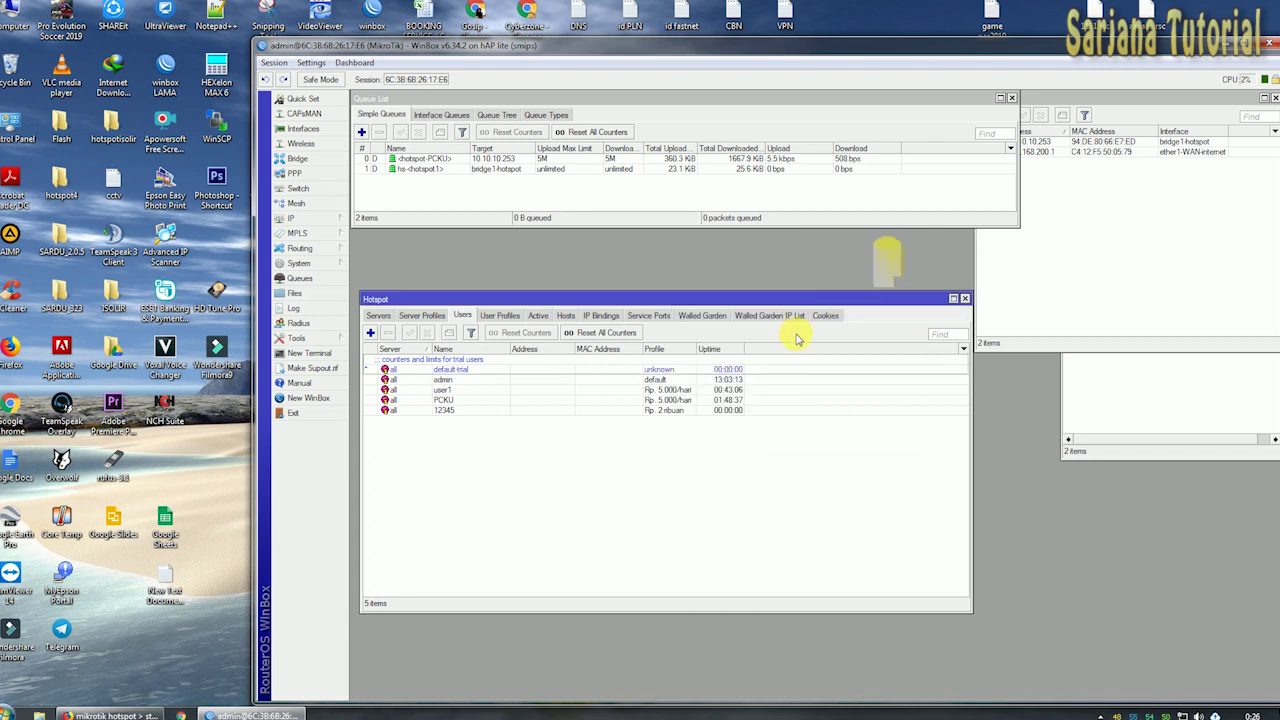
{"action": "left_click_drag", "start_coordinate": [643, 350], "coordinate": [619, 349]}
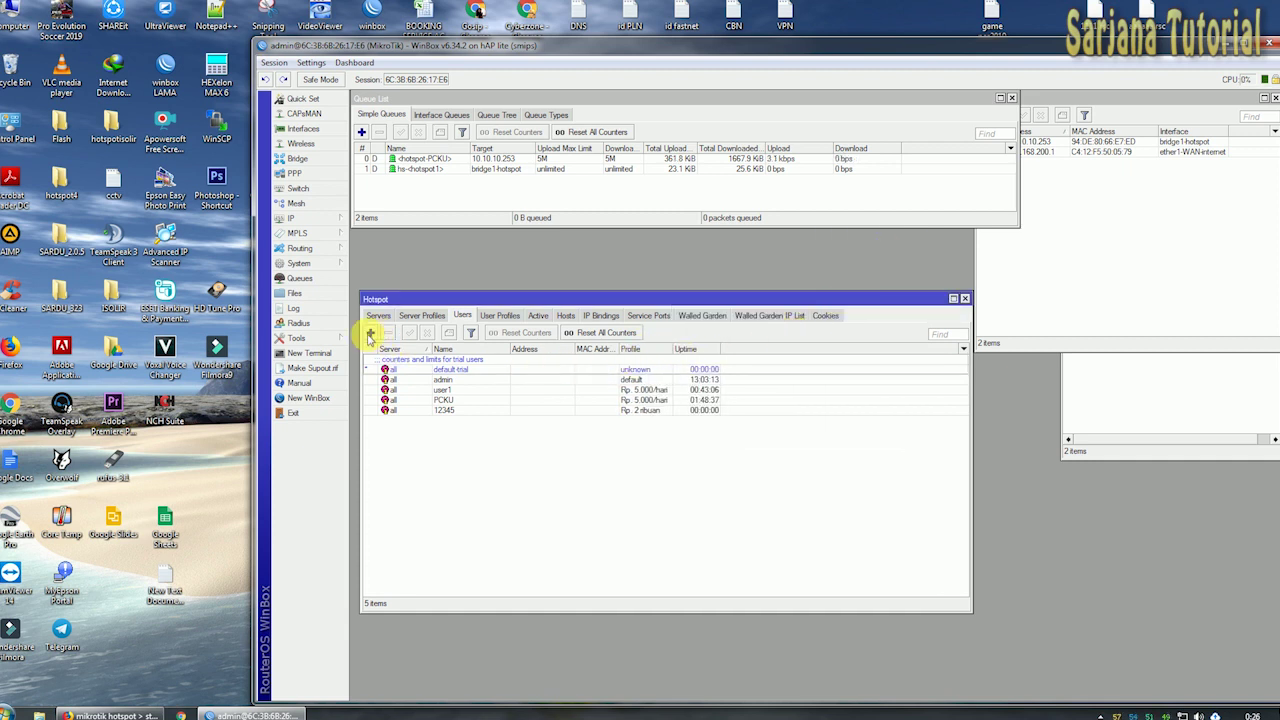
{"action": "left_click", "coordinate": [371, 334]}
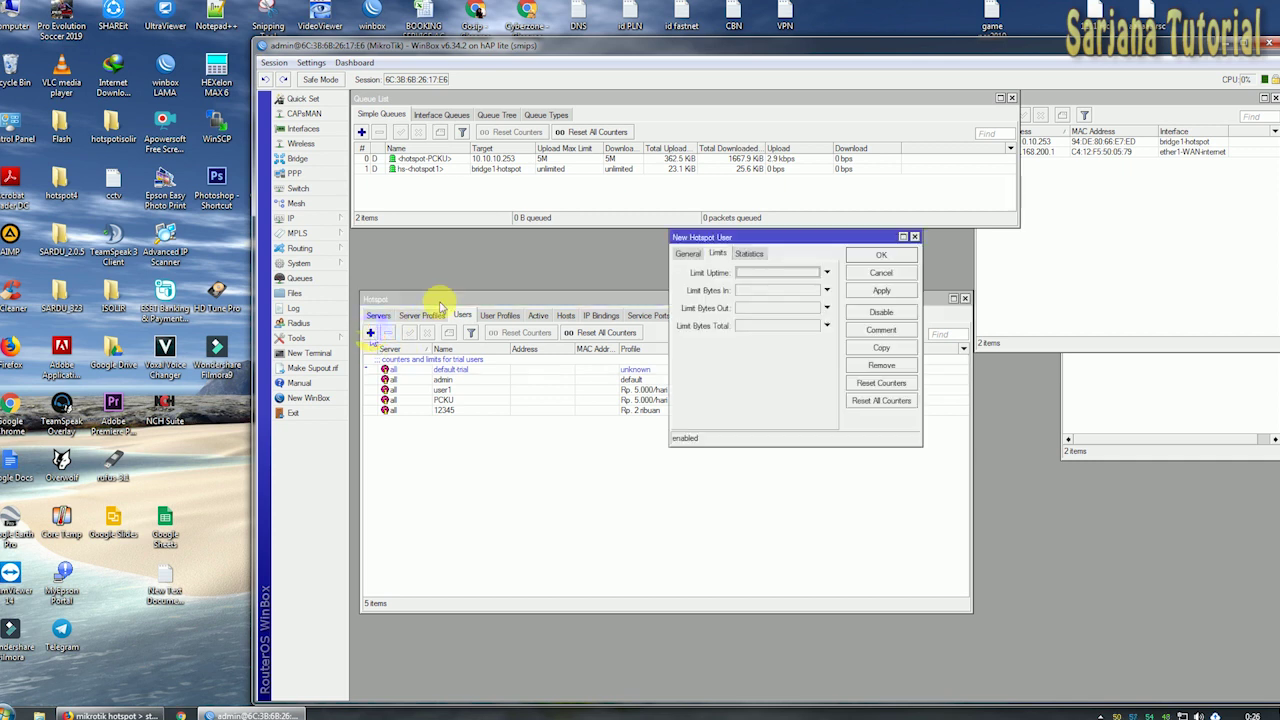
{"action": "left_click", "coordinate": [688, 253]}
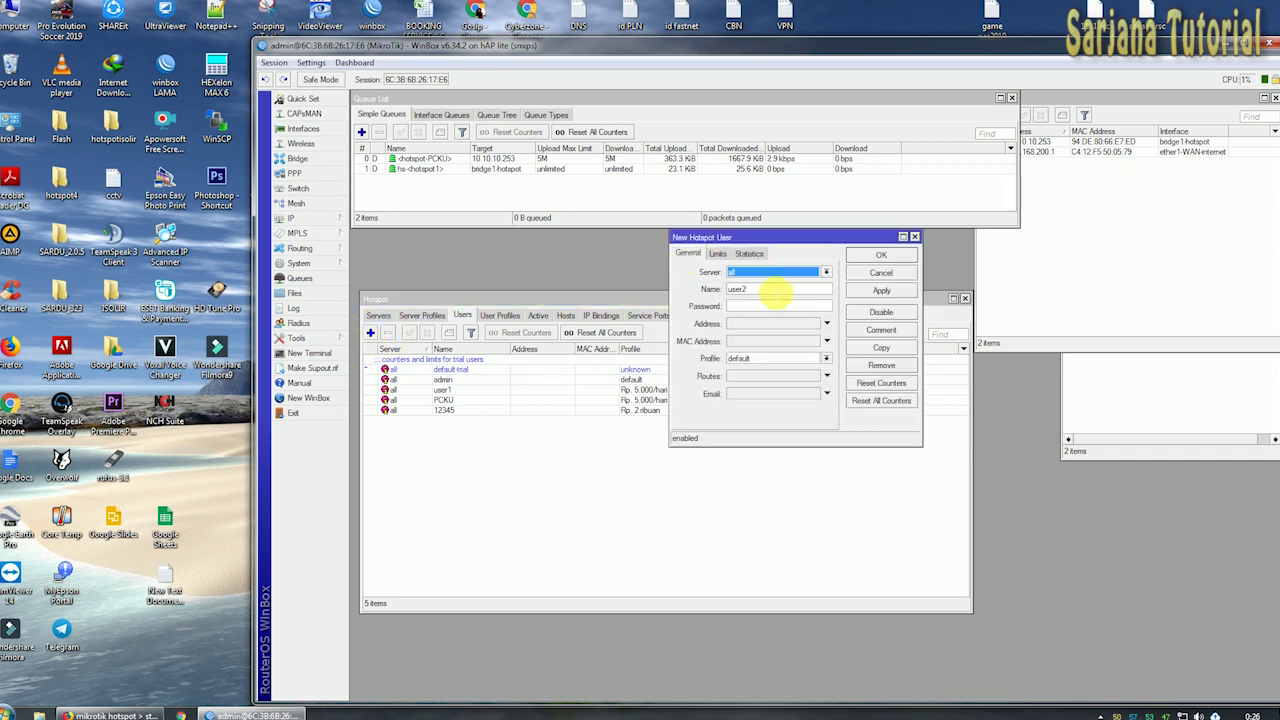
{"action": "left_click", "coordinate": [881, 272]}
Copy the first new user into a second one with a new user name and password.
{"action": "left_click", "coordinate": [447, 411]}
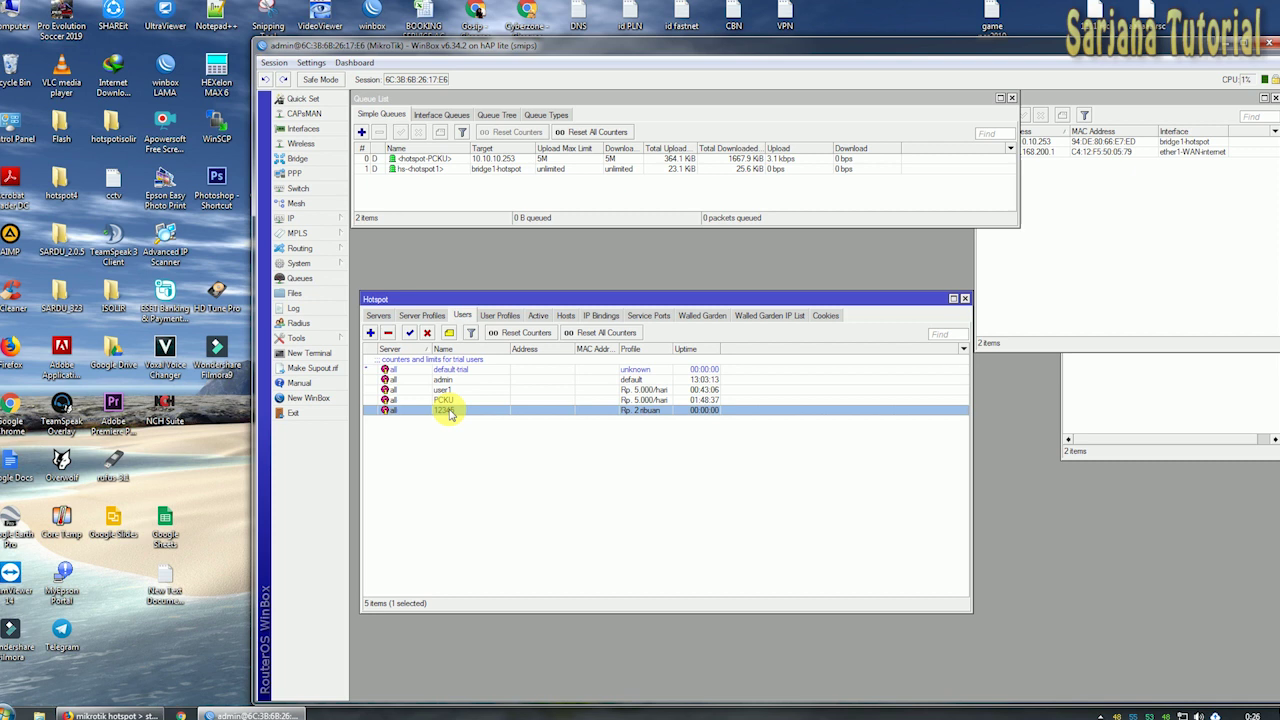
{"action": "double_click", "coordinate": [517, 415]}
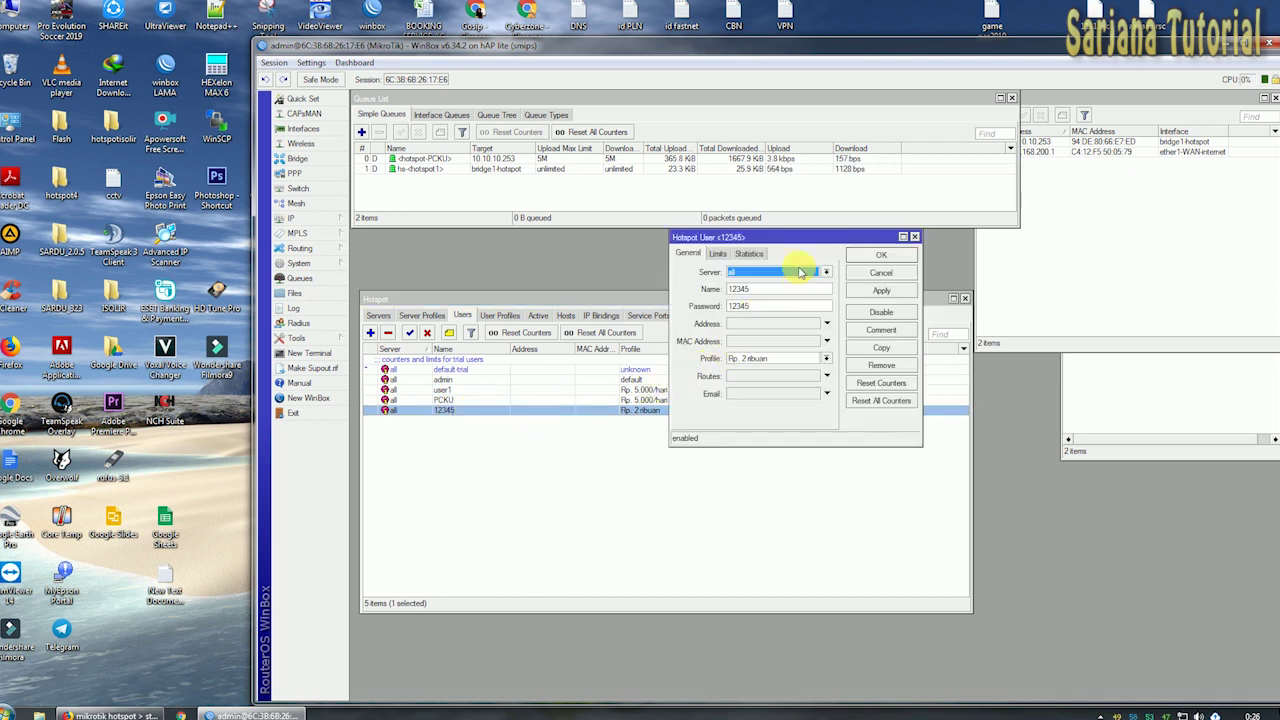
{"action": "left_click", "coordinate": [884, 347]}
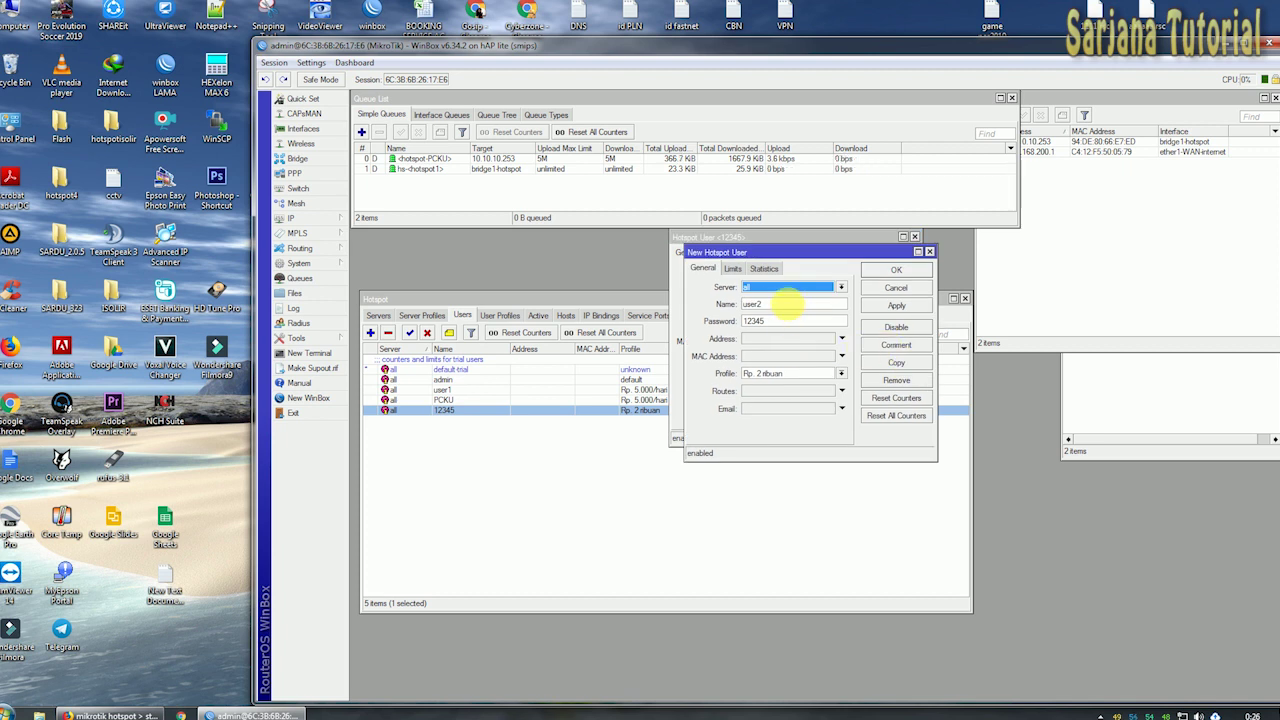
{"action": "key", "text": "Tab"}
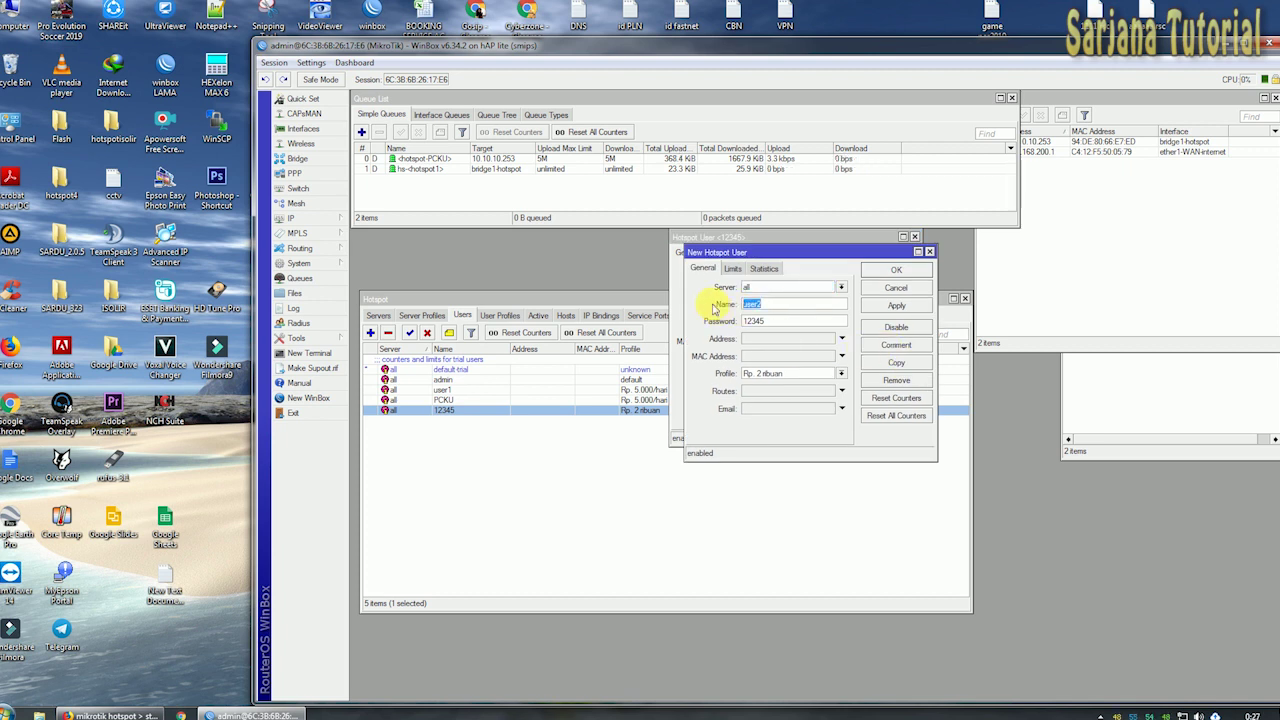
{"action": "type", "text": "55555"}
{"action": "key", "text": "Tab"}
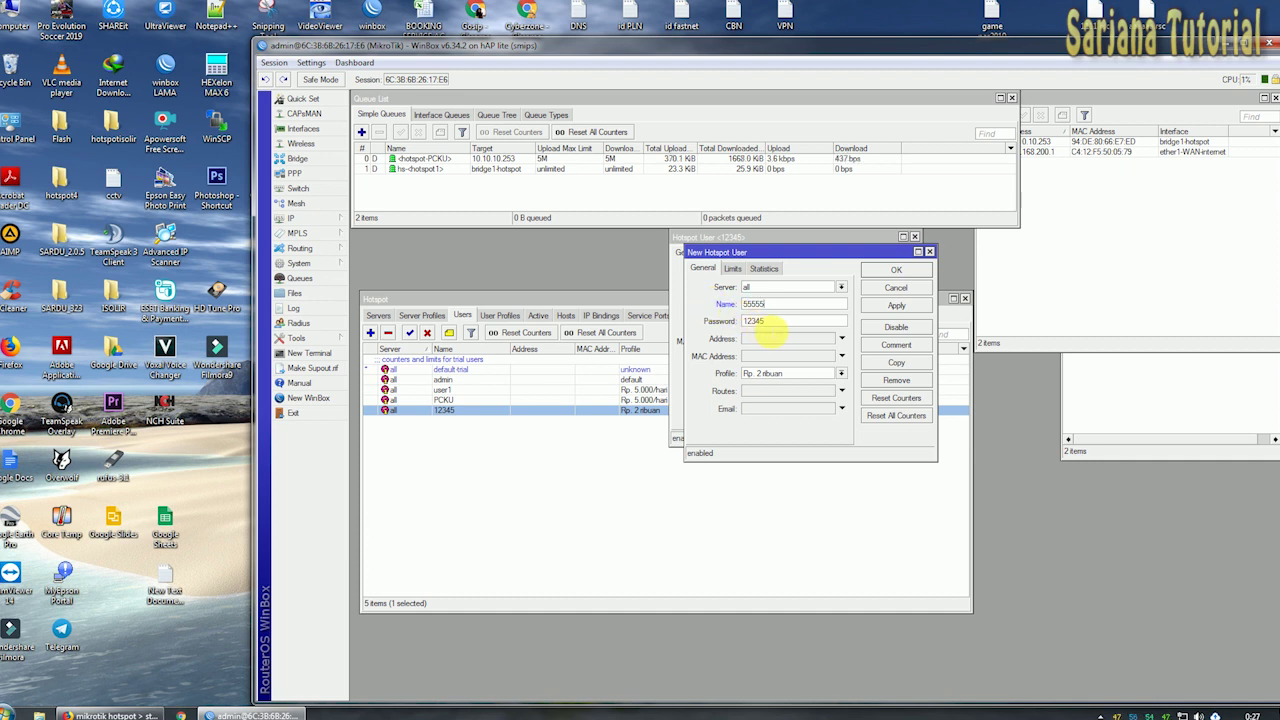
{"action": "type", "text": "55555"}
{"action": "left_click", "coordinate": [888, 307]}
Verify the copy kept the uptime limit, then copy the user again into a new form.
{"action": "left_click", "coordinate": [733, 268]}
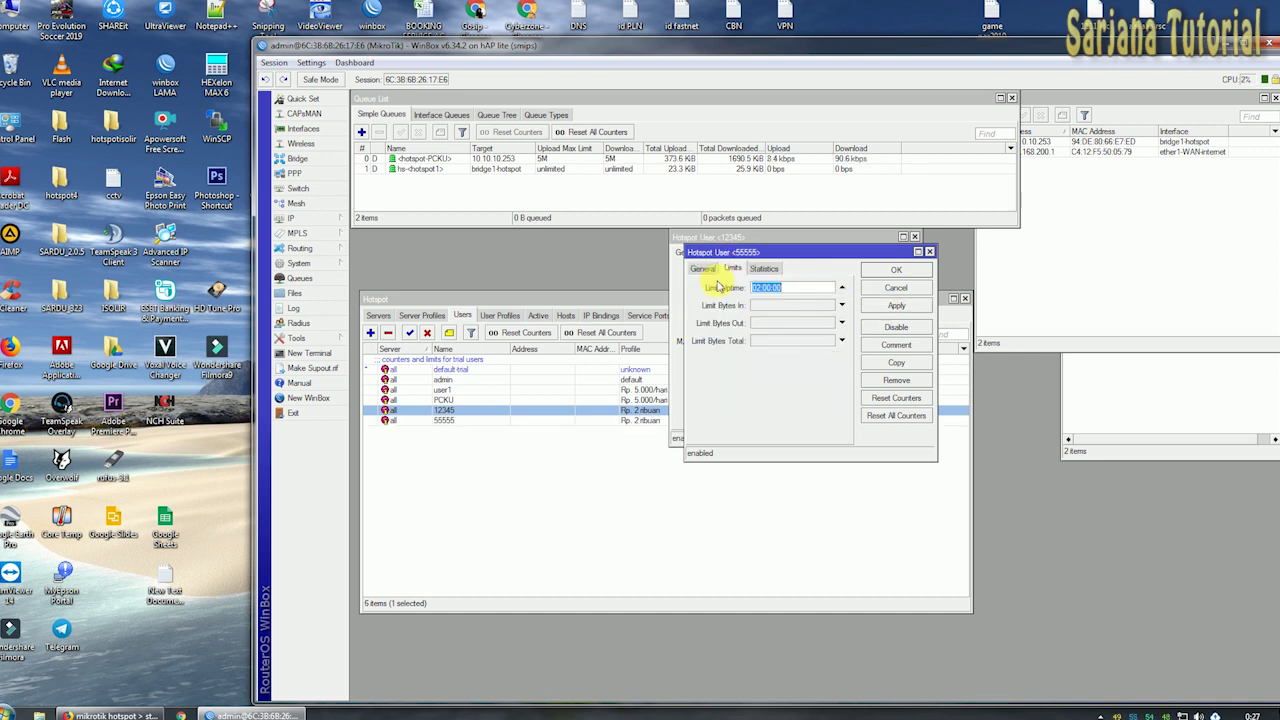
{"action": "left_click", "coordinate": [702, 269]}
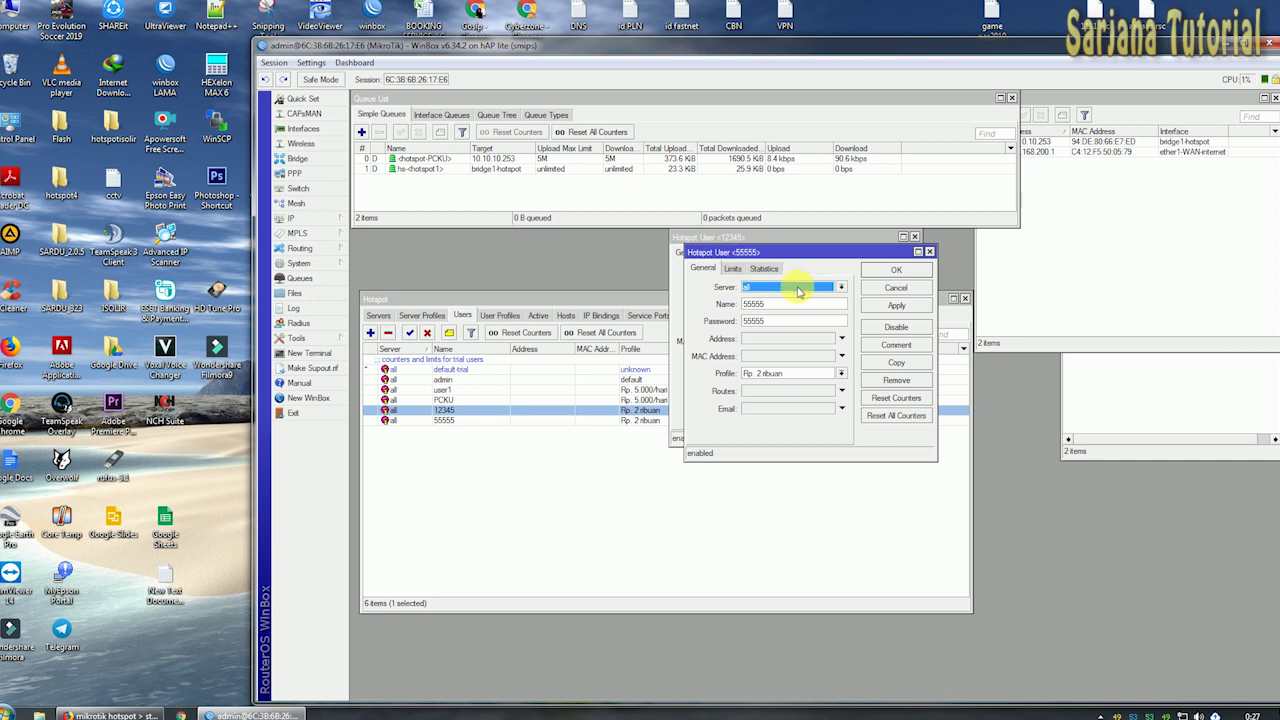
{"action": "left_click", "coordinate": [732, 270]}
{"action": "left_click", "coordinate": [702, 268]}
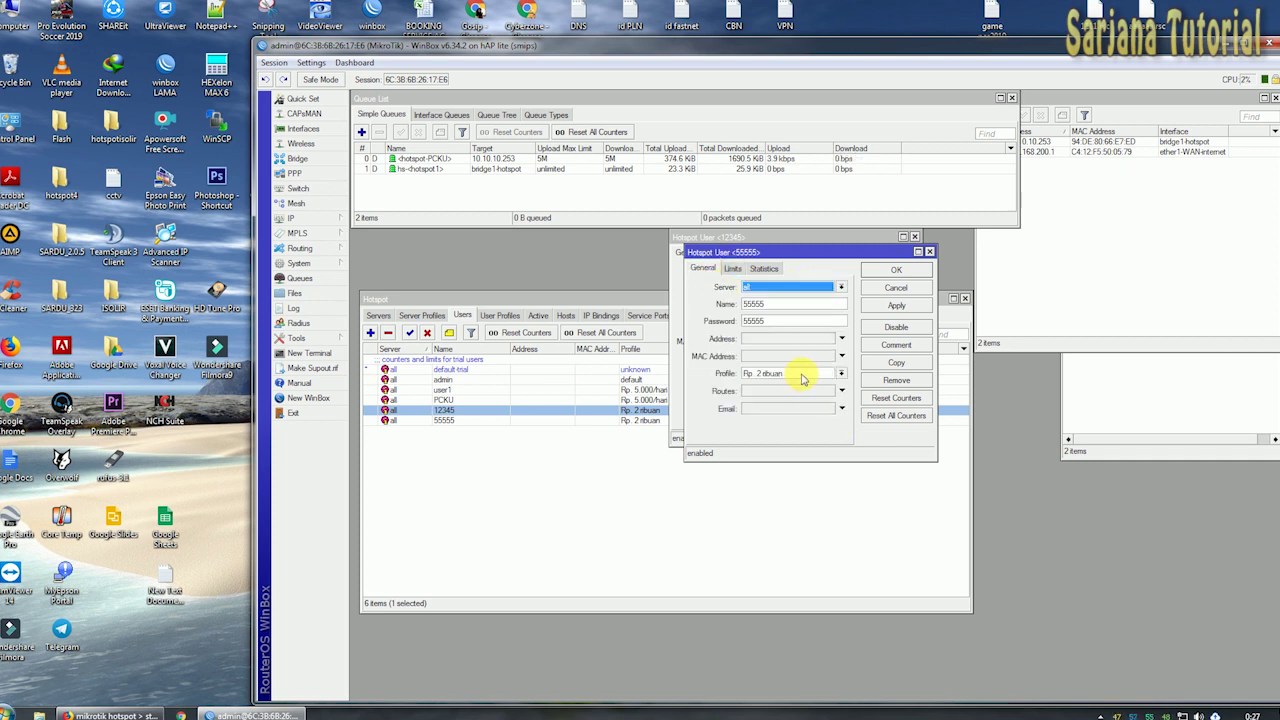
{"action": "left_click", "coordinate": [732, 268]}
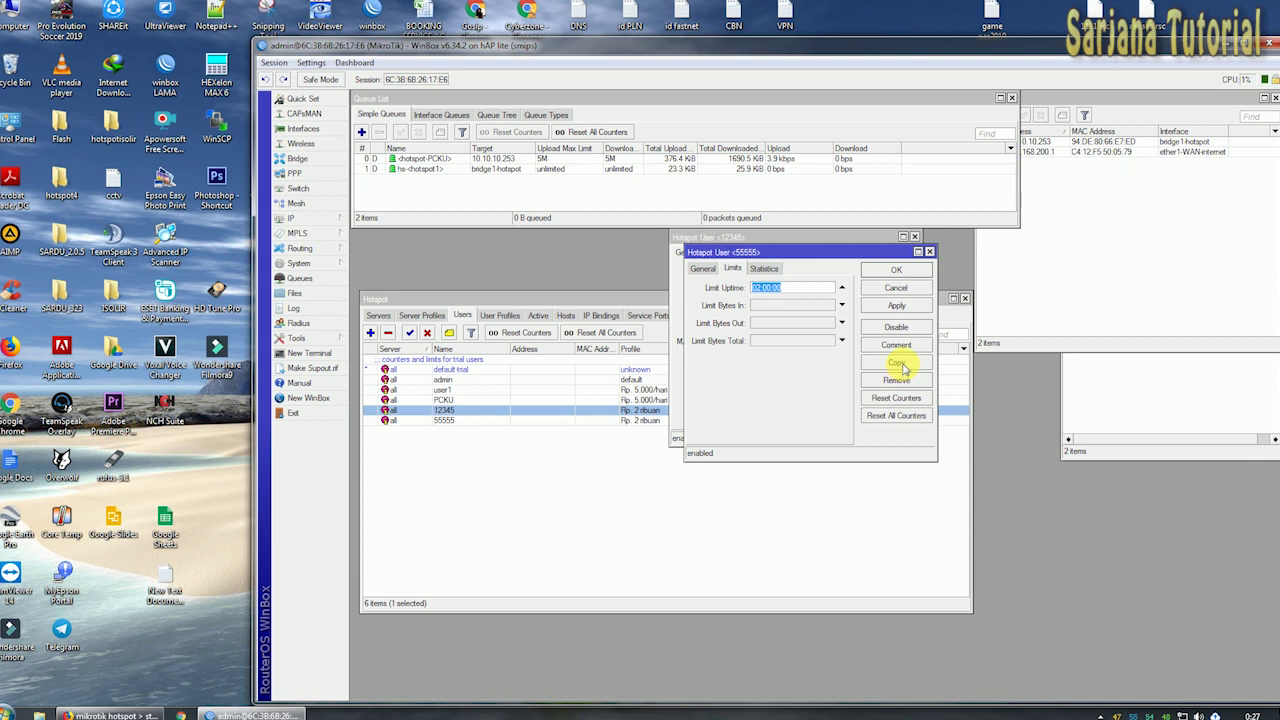
{"action": "left_click", "coordinate": [896, 363]}
{"action": "left_click_drag", "start_coordinate": [846, 262], "coordinate": [1010, 328]}
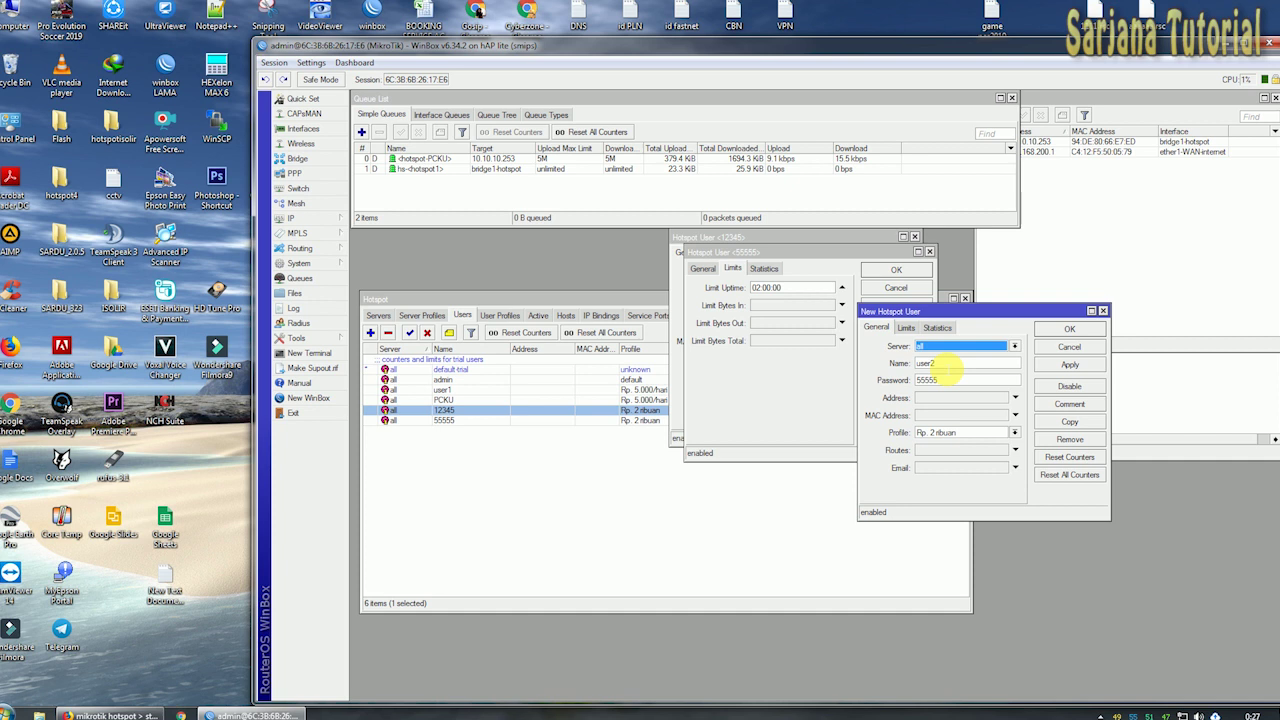
{"action": "double_click", "coordinate": [926, 363]}
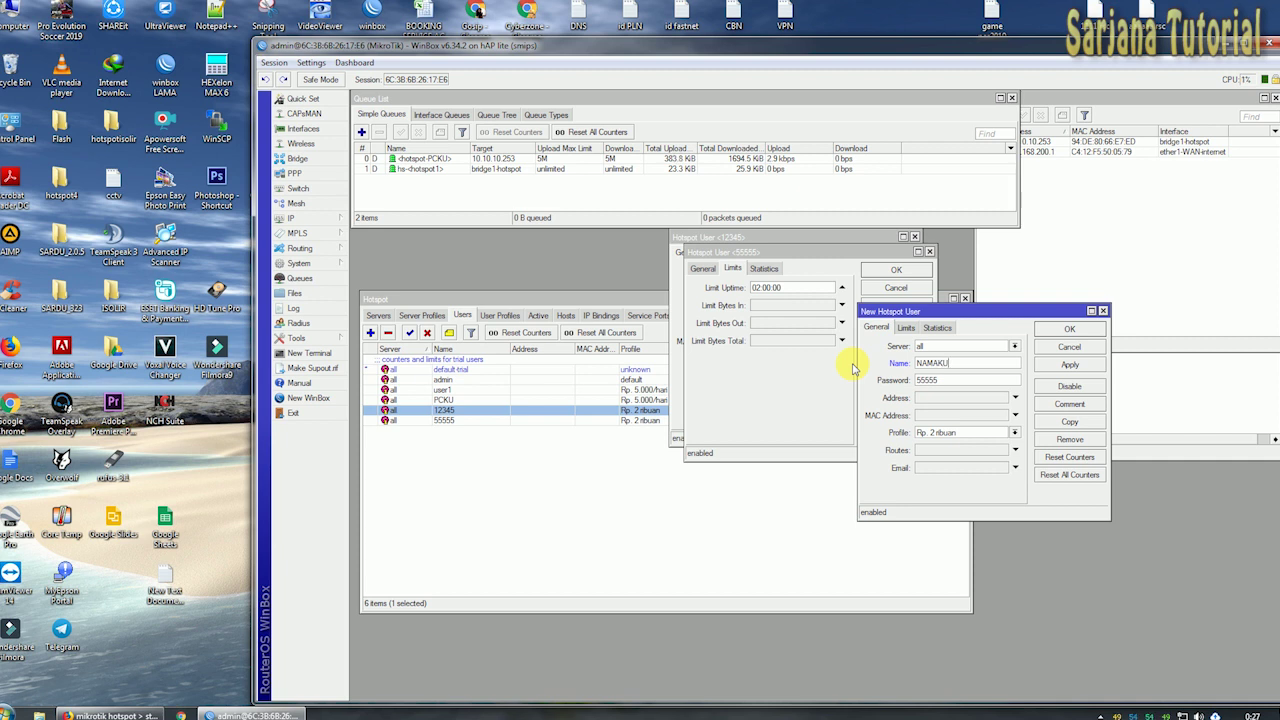
{"action": "double_click", "coordinate": [962, 380]}
Toggle Hide Passwords on and back off, then apply the third Rp. 2 ribuan user.
{"action": "left_click_drag", "start_coordinate": [987, 318], "coordinate": [945, 346]}
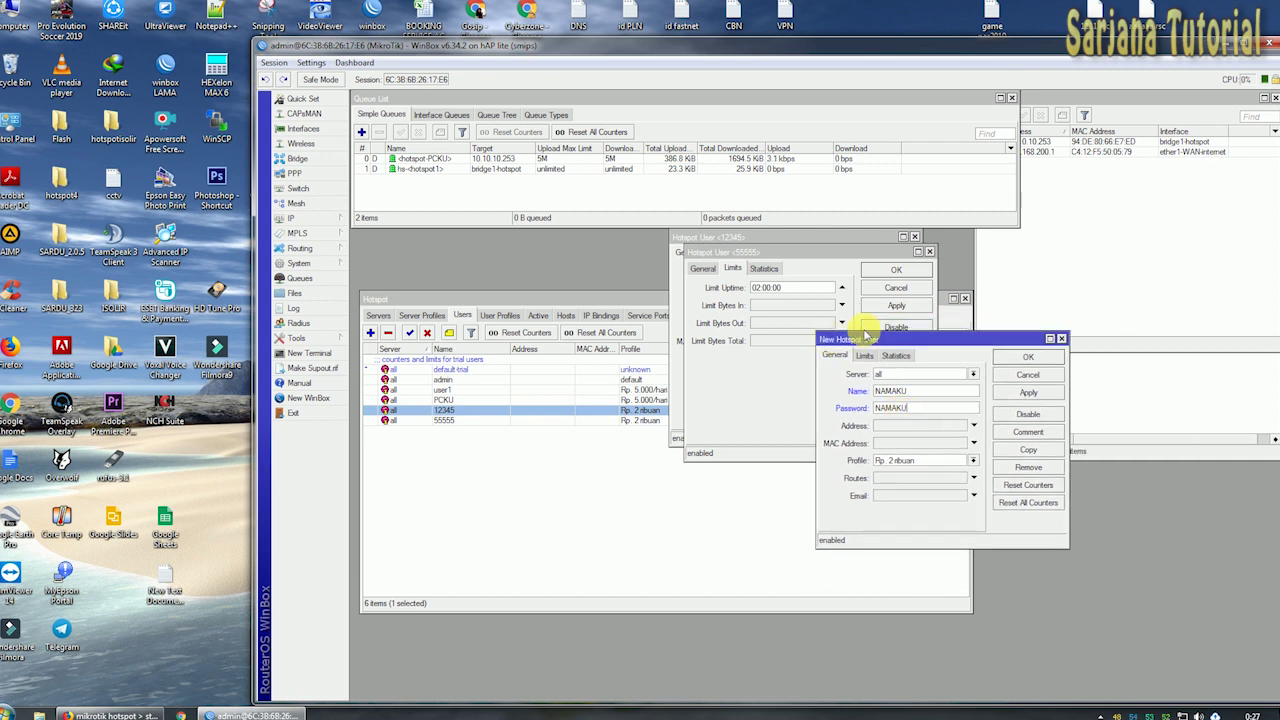
{"action": "left_click", "coordinate": [311, 63]}
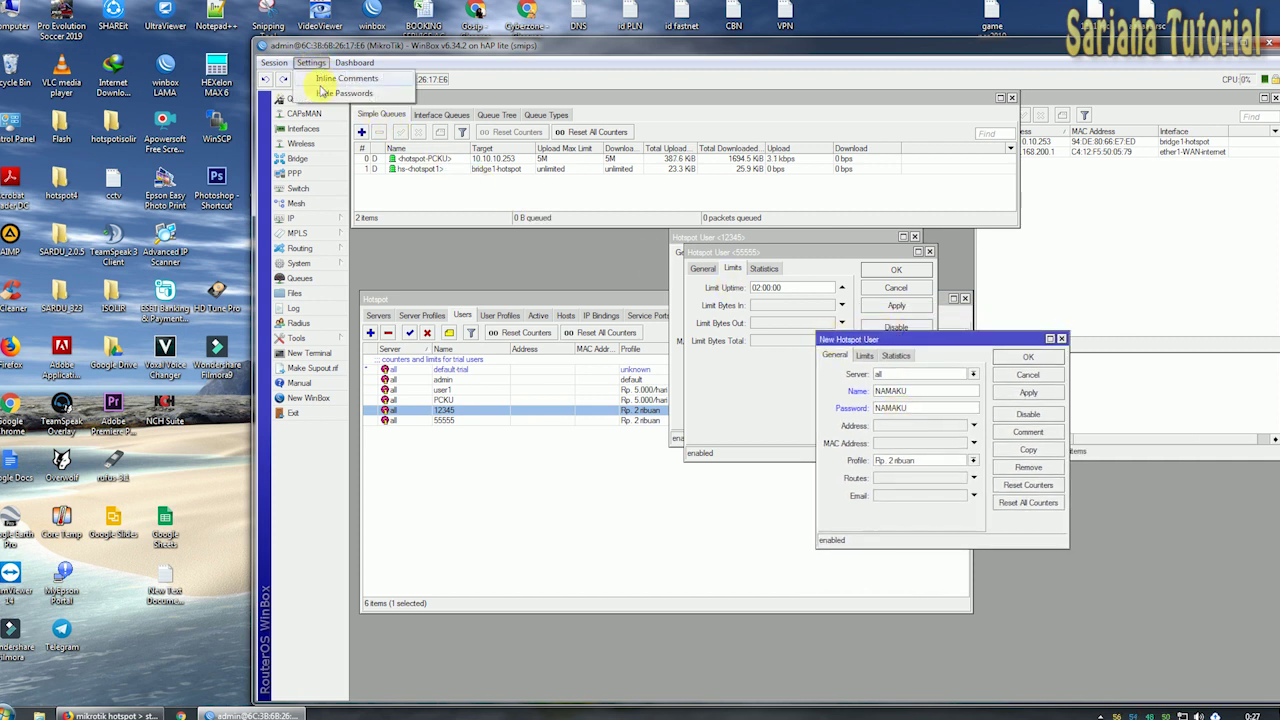
{"action": "left_click", "coordinate": [336, 93]}
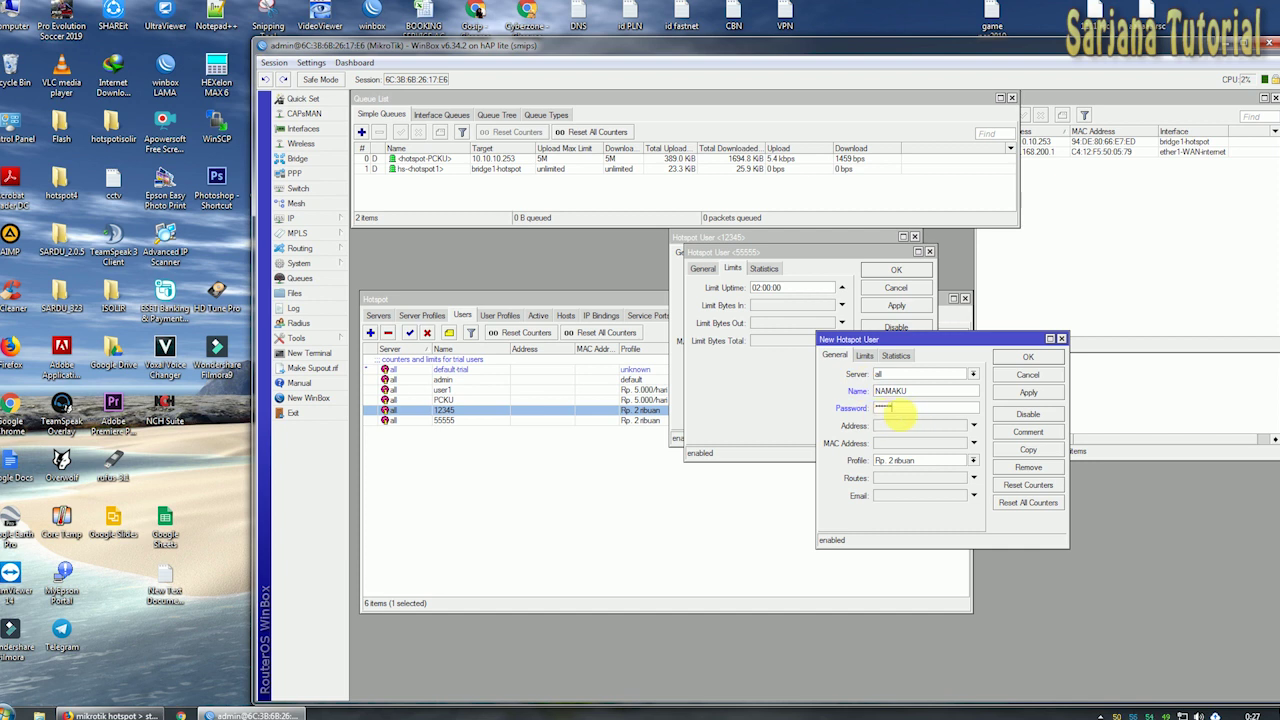
{"action": "left_click", "coordinate": [318, 64]}
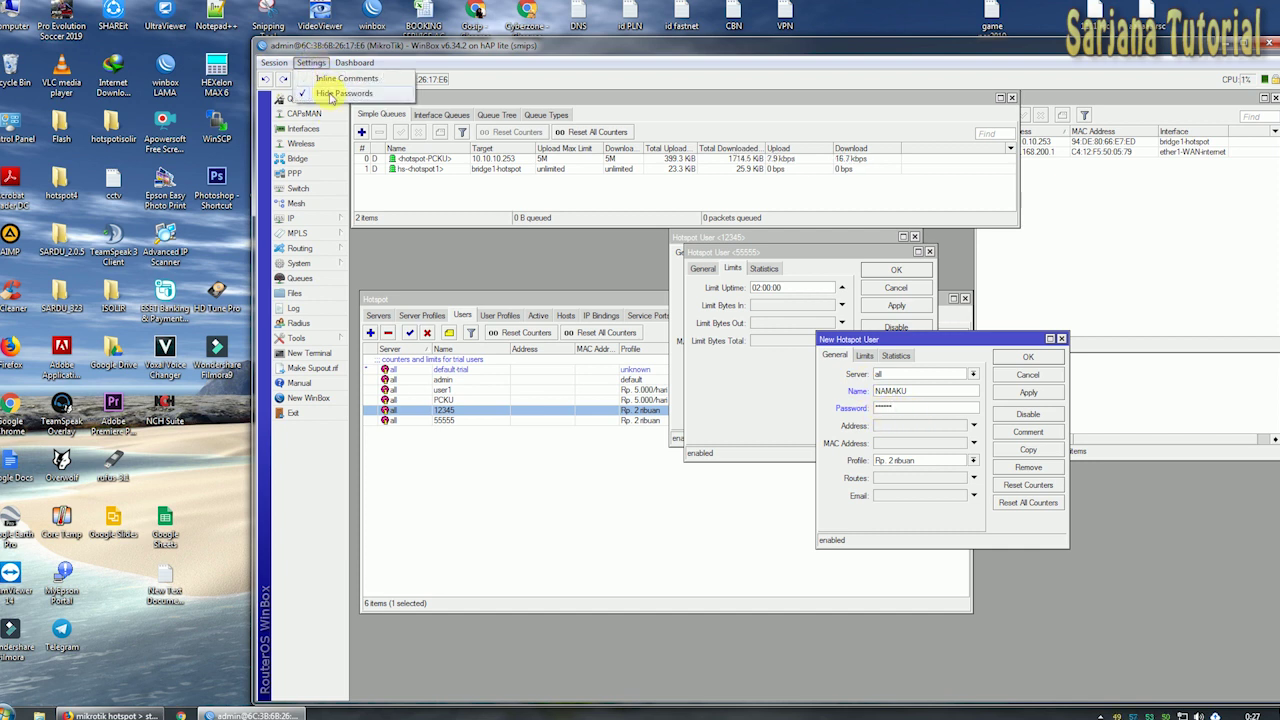
{"action": "left_click", "coordinate": [332, 95]}
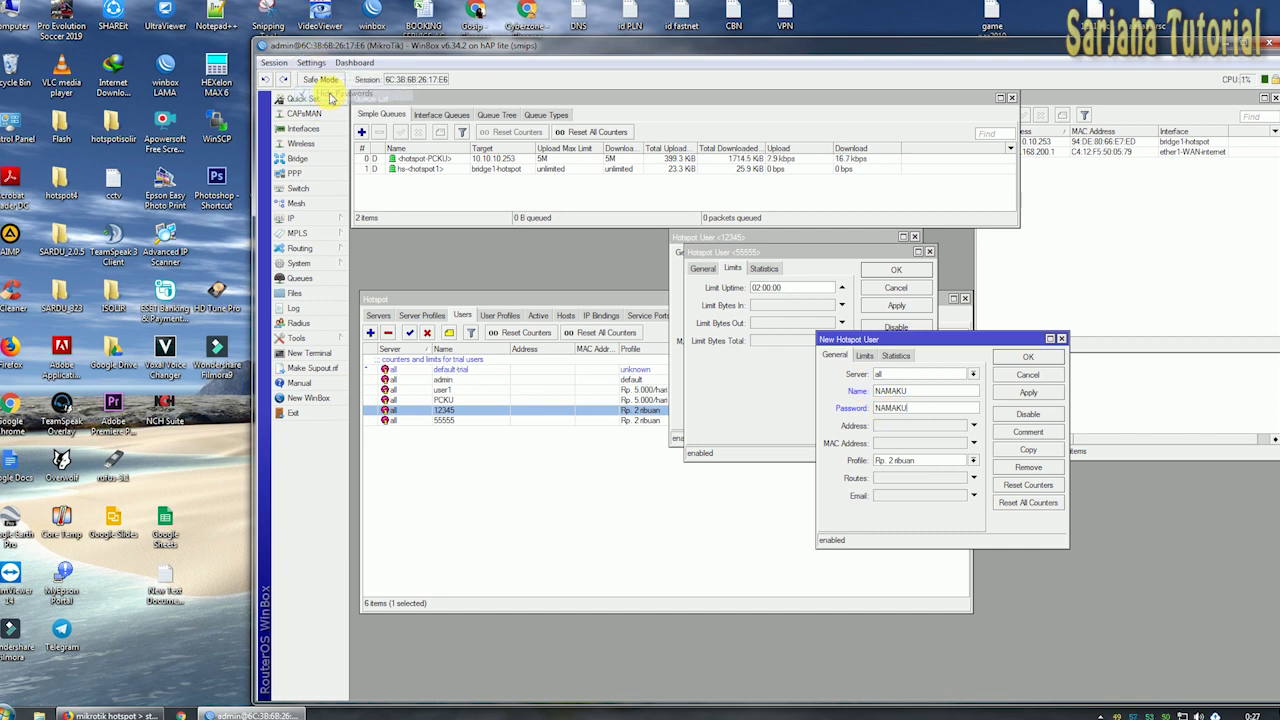
{"action": "left_click", "coordinate": [1030, 395]}
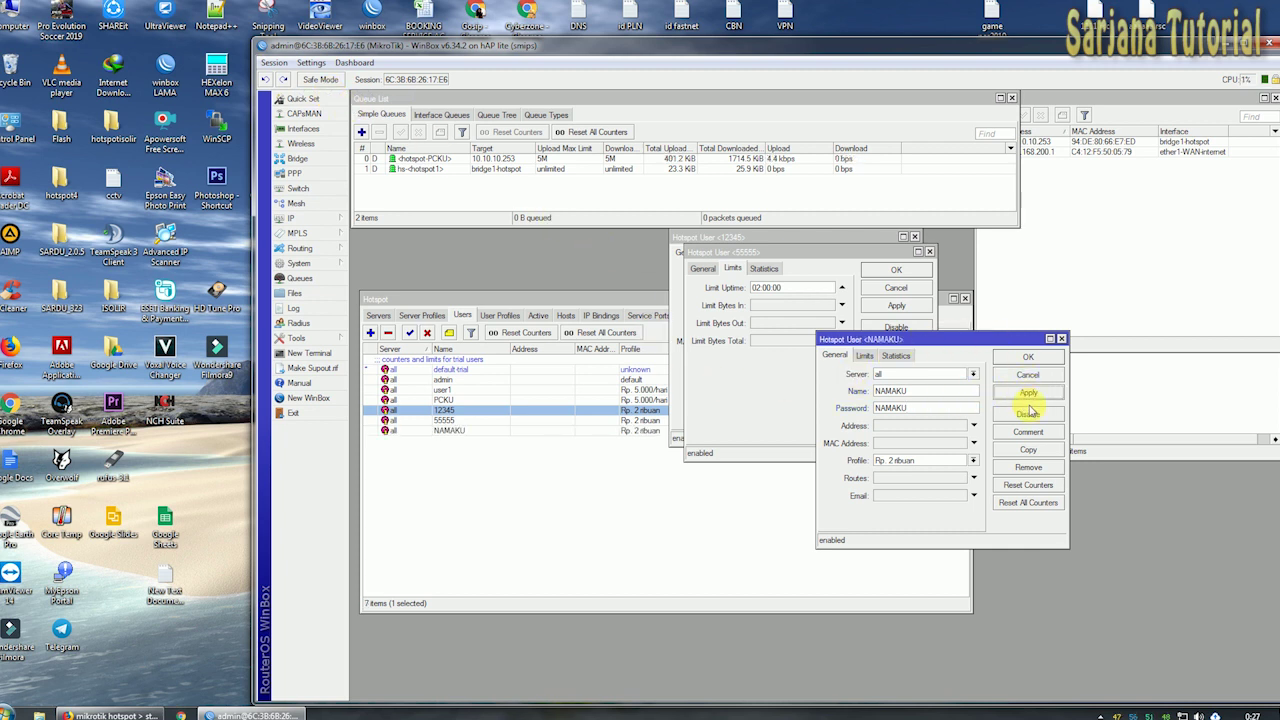
{"action": "left_click", "coordinate": [1030, 449]}
Apply and confirm the copied SARJANA user, then close the 55555 and 12345 user dialogs.
{"action": "left_click_drag", "start_coordinate": [831, 266], "coordinate": [1064, 392]}
{"action": "key", "text": "Tab"}
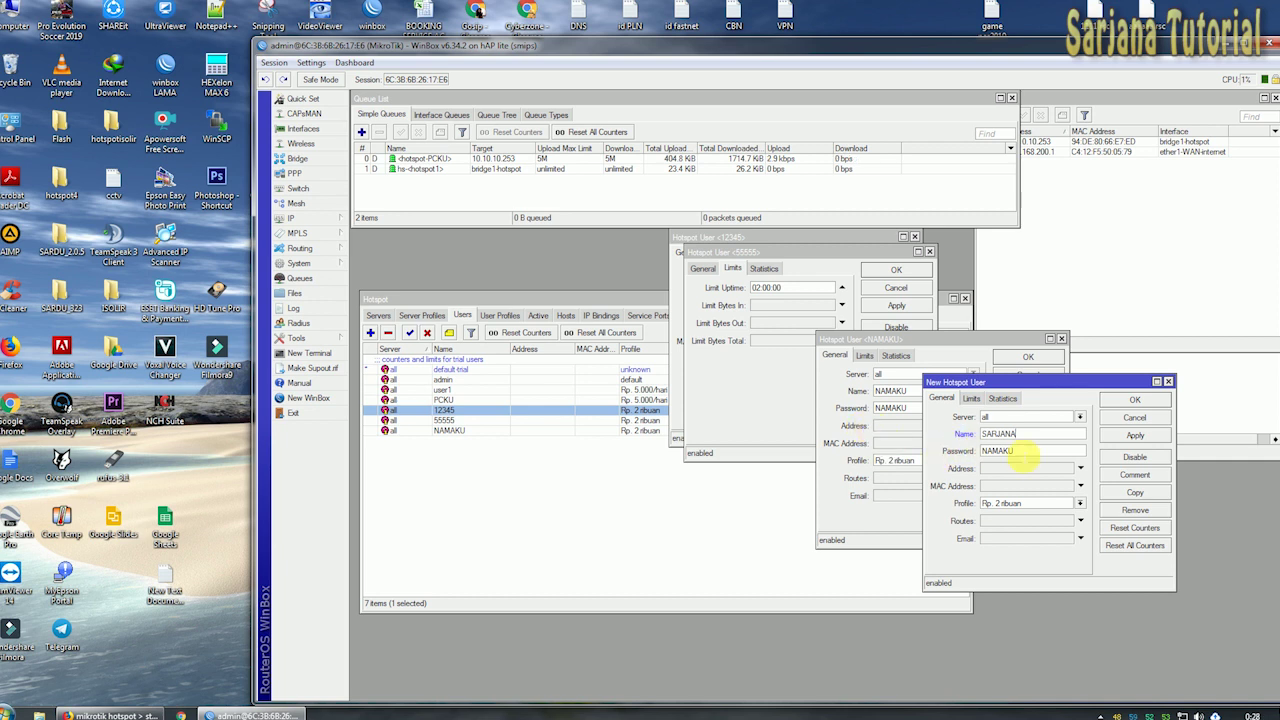
{"action": "left_click_drag", "start_coordinate": [1025, 452], "coordinate": [883, 456]}
{"action": "left_click_drag", "start_coordinate": [1063, 380], "coordinate": [1064, 372]}
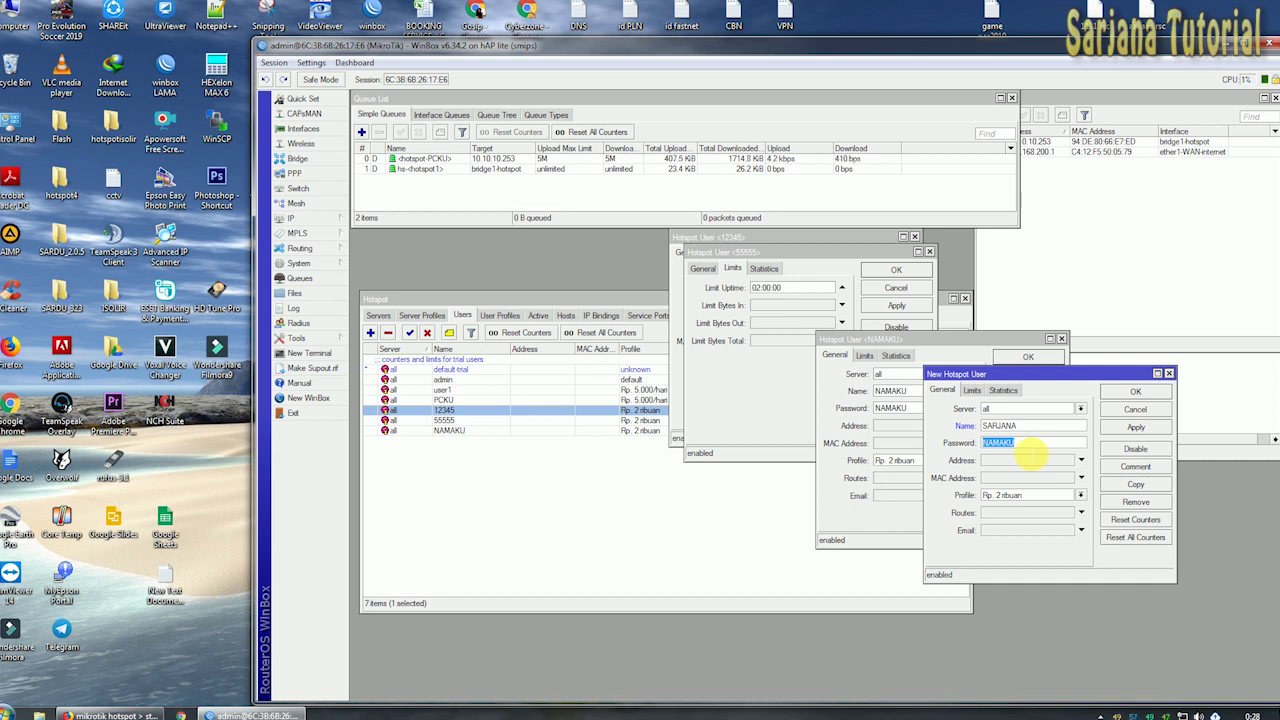
{"action": "left_click", "coordinate": [1136, 427]}
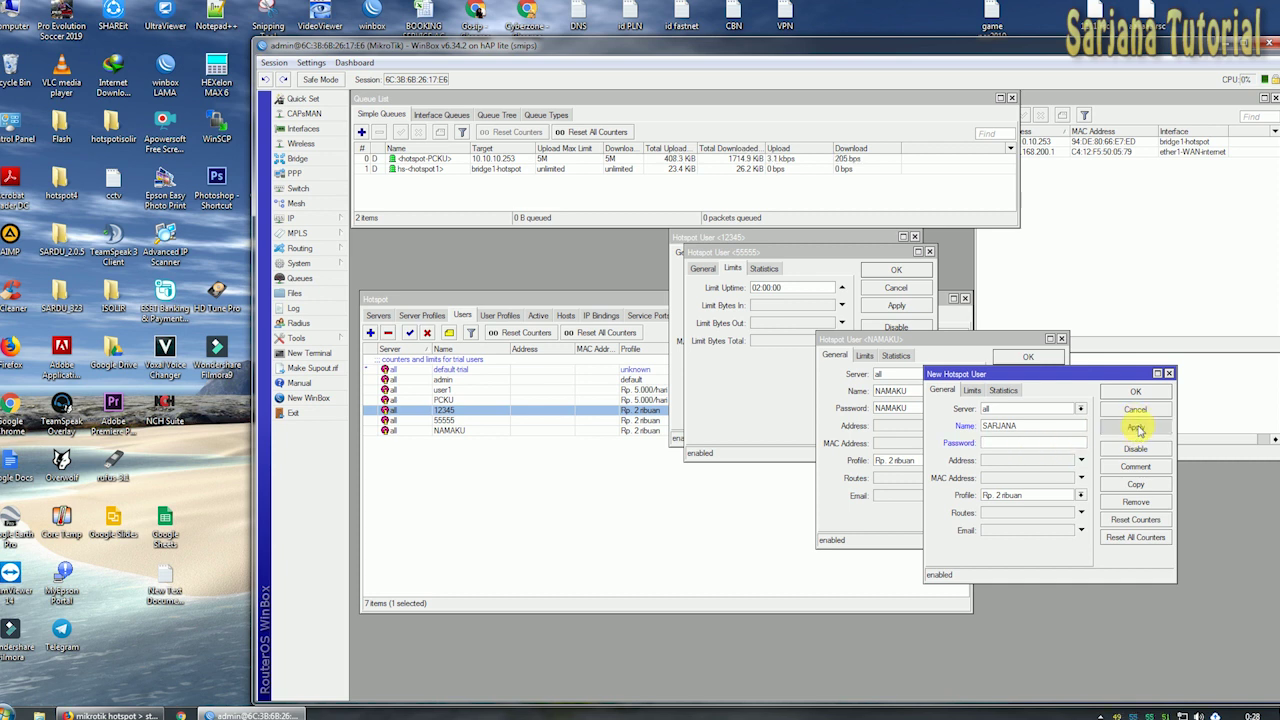
{"action": "left_click", "coordinate": [1136, 391]}
{"action": "left_click", "coordinate": [1028, 357]}
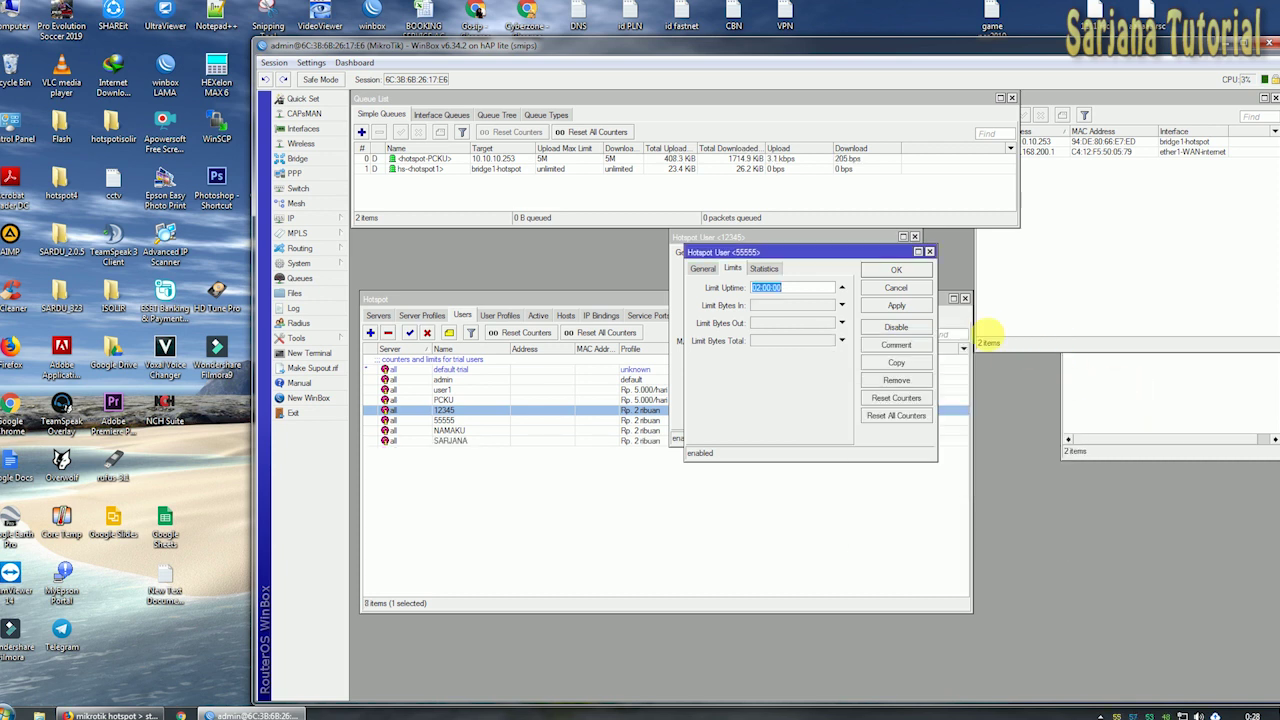
{"action": "left_click", "coordinate": [896, 269]}
{"action": "left_click", "coordinate": [879, 254]}
Review SARJANA's Limits tab (02:00:00 uptime) and empty Statistics, then move its dialog aside.
{"action": "double_click", "coordinate": [452, 441]}
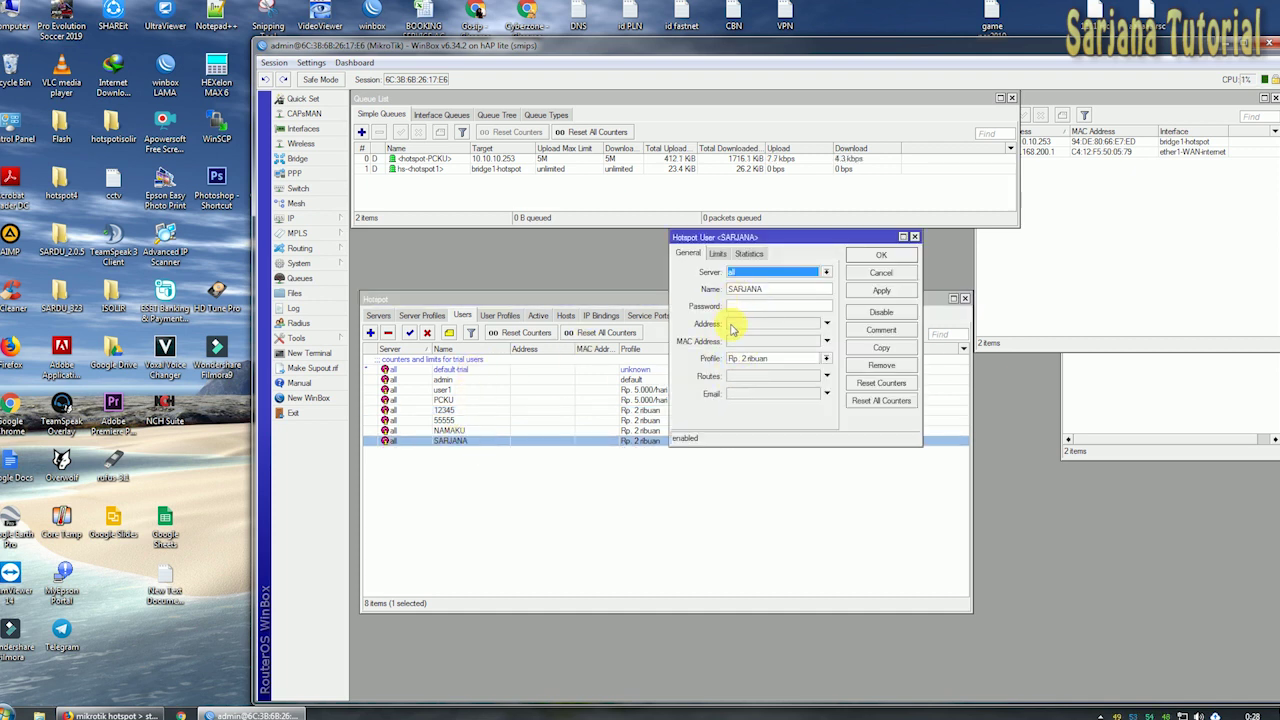
{"action": "left_click", "coordinate": [720, 253]}
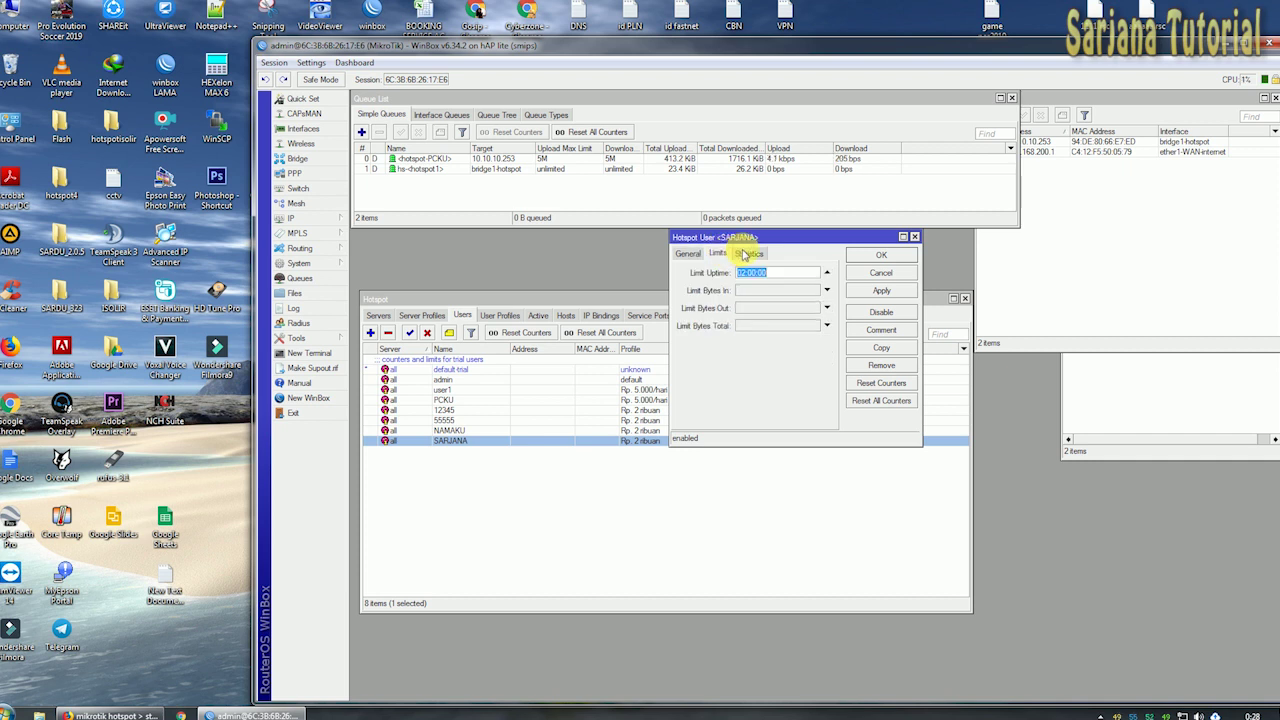
{"action": "left_click", "coordinate": [748, 254]}
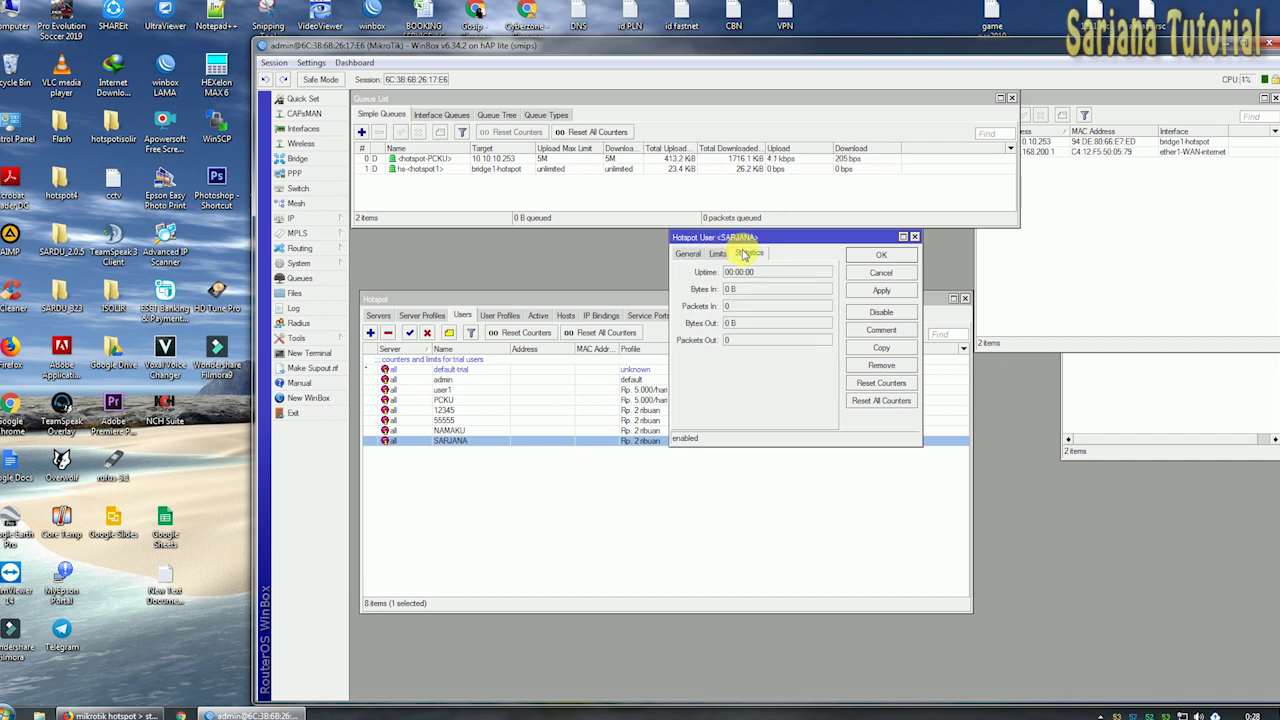
{"action": "left_click", "coordinate": [688, 253]}
{"action": "left_click", "coordinate": [717, 254]}
{"action": "left_click", "coordinate": [688, 253]}
{"action": "left_click_drag", "start_coordinate": [716, 241], "coordinate": [868, 372]}
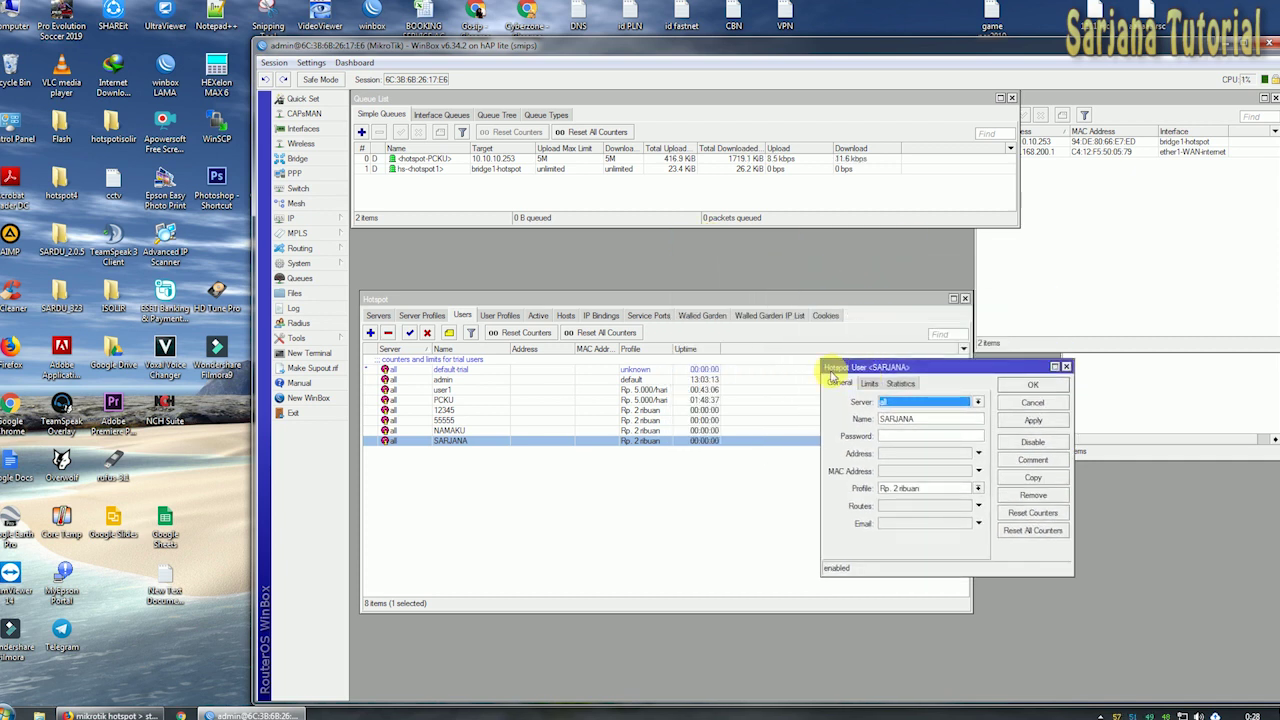
{"action": "left_click", "coordinate": [418, 160]}
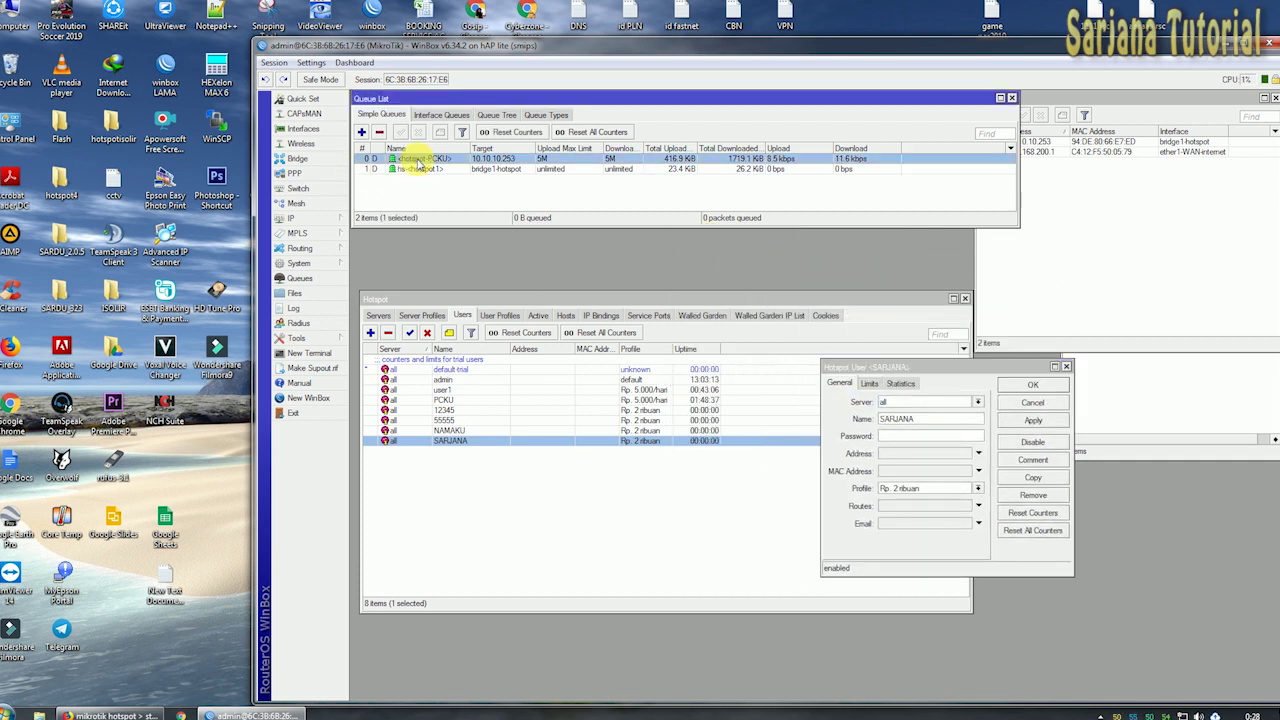
Delete the stored cookie from the hotspot Cookies list.
{"action": "left_click", "coordinate": [318, 218]}
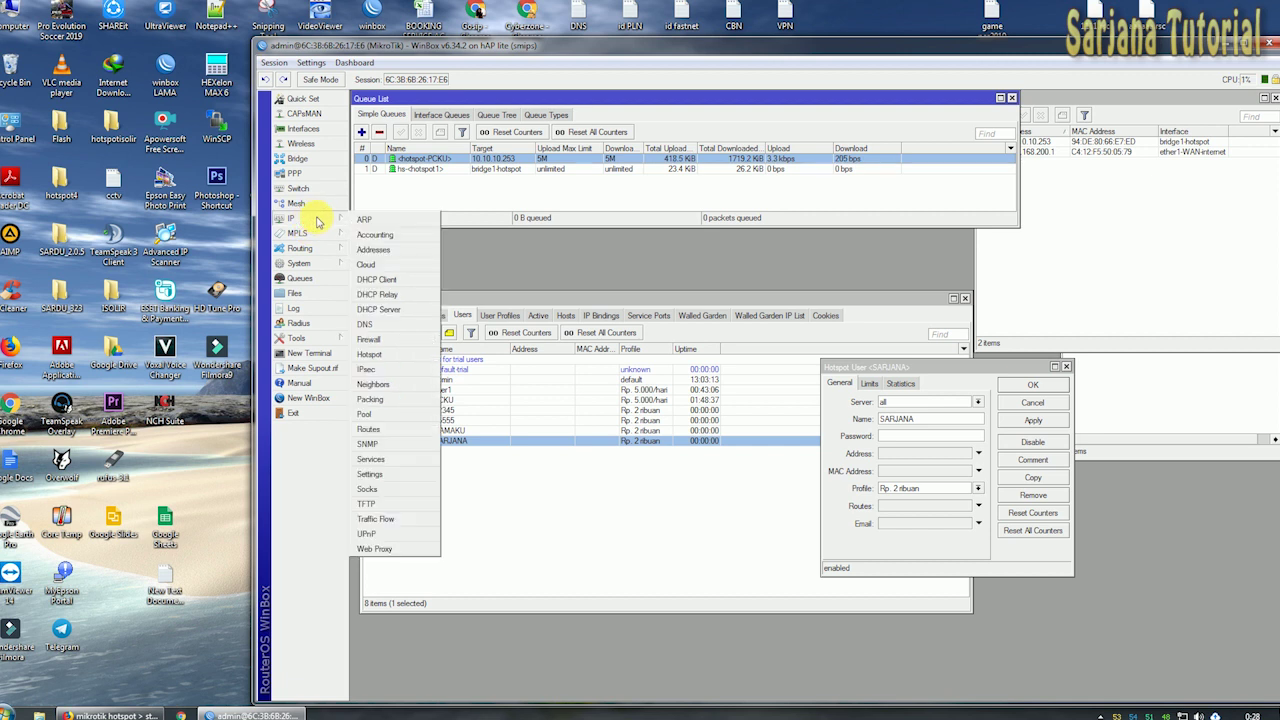
{"action": "left_click", "coordinate": [826, 316]}
{"action": "left_click", "coordinate": [394, 357]}
{"action": "left_click", "coordinate": [371, 333]}
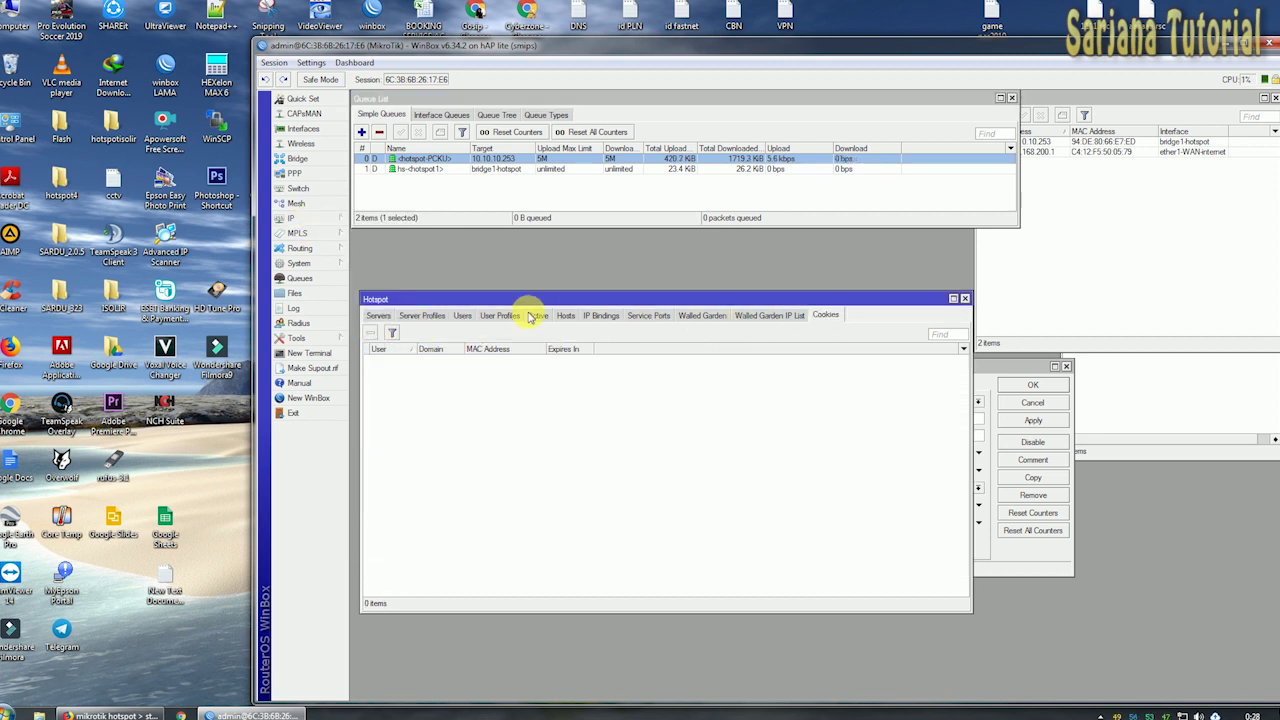
Remove the logged-in host 10.10.10.253 from the hotspot Hosts list.
{"action": "left_click", "coordinate": [564, 316]}
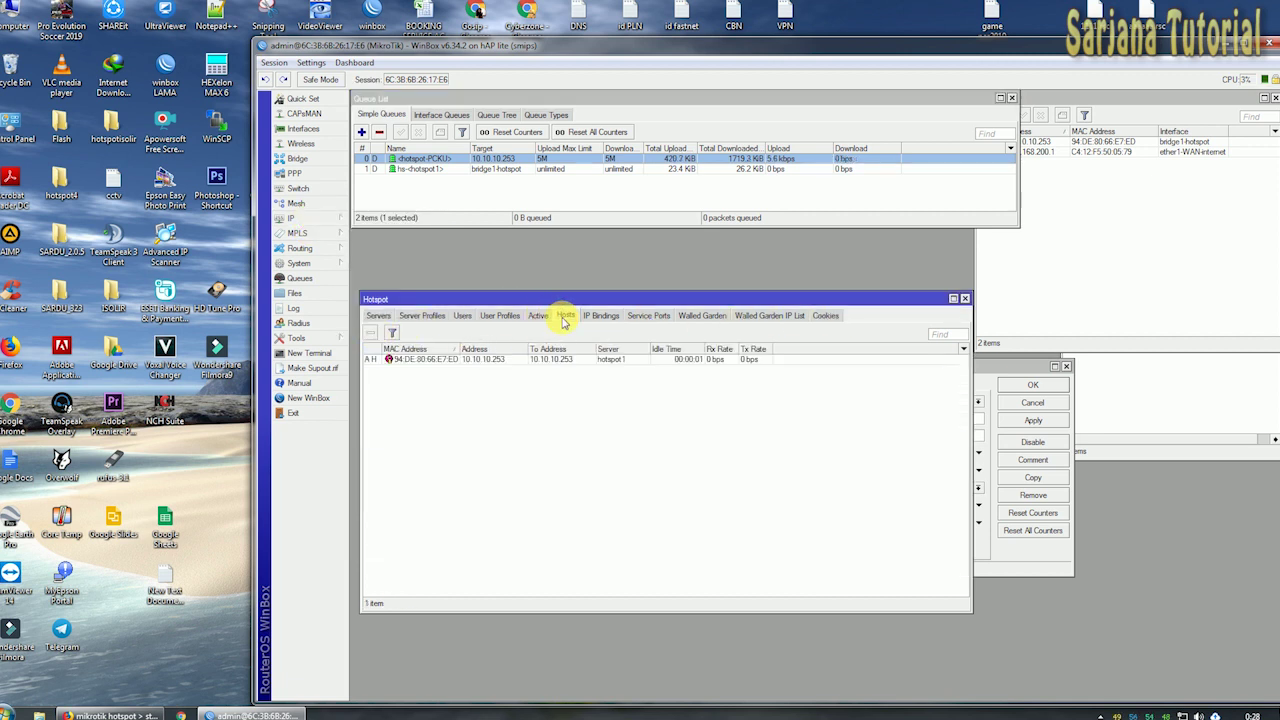
{"action": "left_click", "coordinate": [442, 362]}
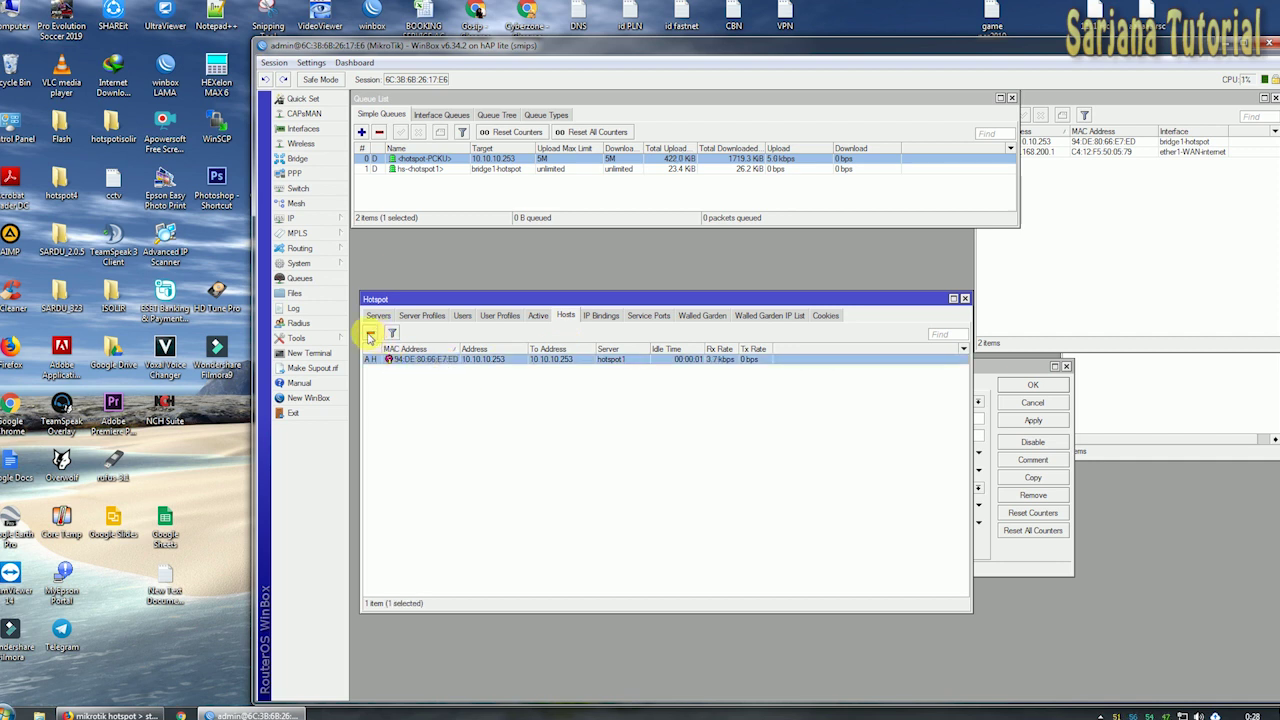
{"action": "left_click", "coordinate": [371, 334]}
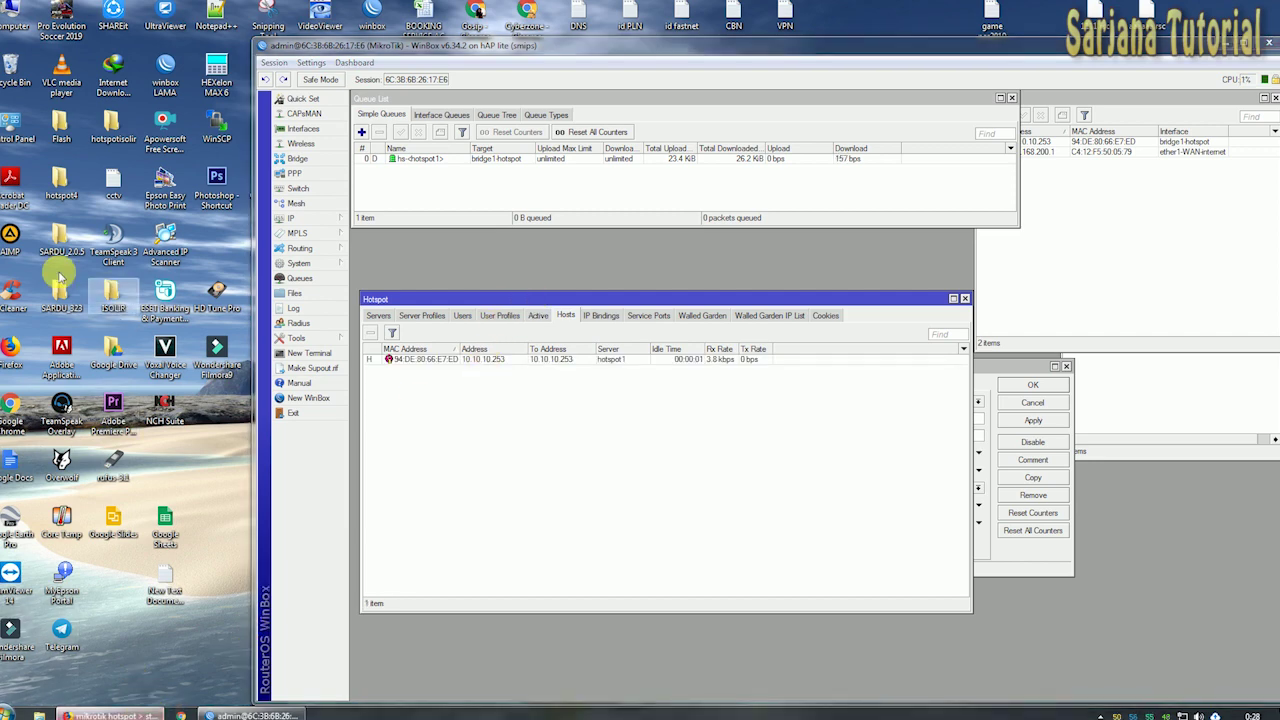
Strip /status from the Firefox hotspot address, reload, and move the browser aside.
{"action": "key", "text": "alt+Tab"}
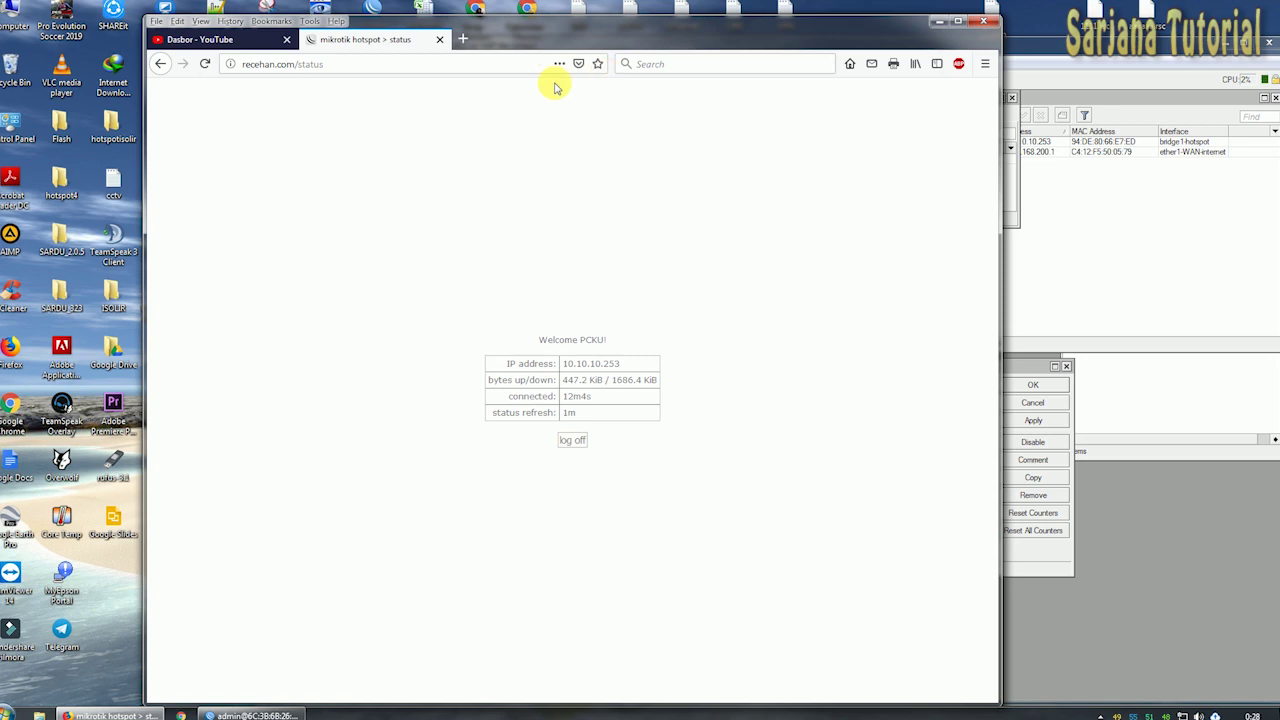
{"action": "left_click_drag", "start_coordinate": [297, 66], "coordinate": [468, 70]}
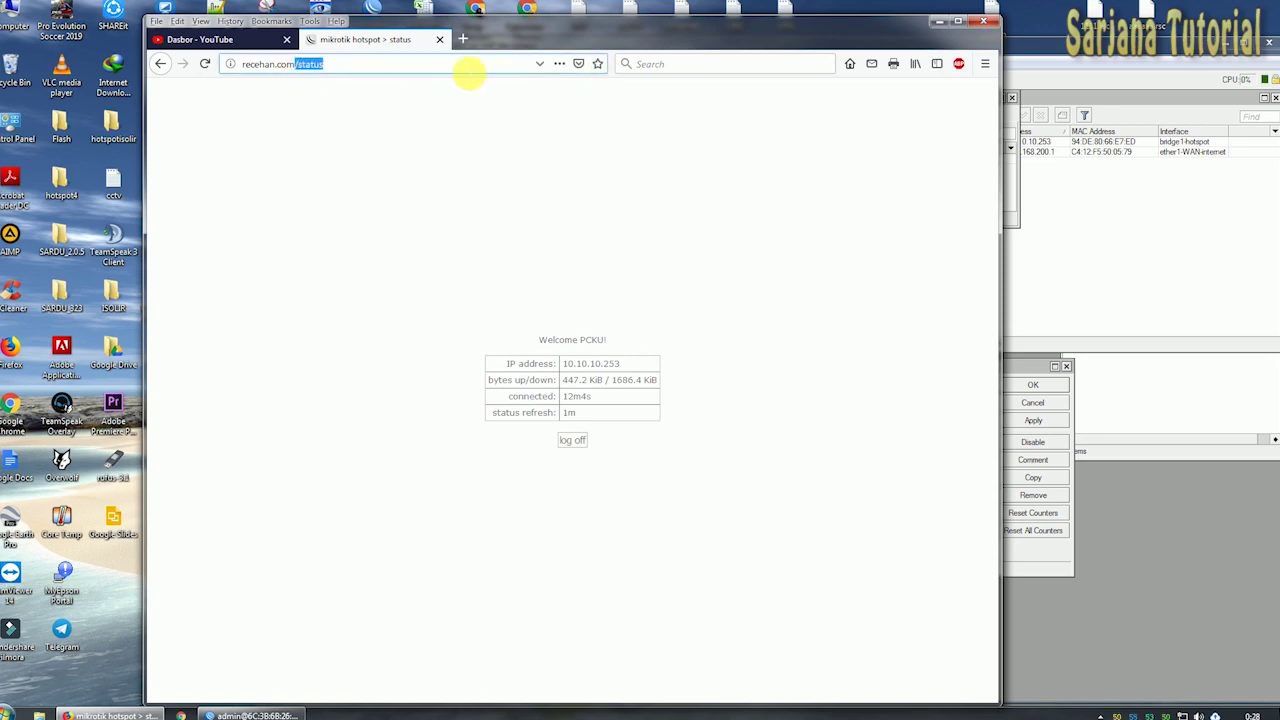
{"action": "key", "text": "BackSpace"}
{"action": "key", "text": "Return"}
{"action": "left_click_drag", "start_coordinate": [531, 43], "coordinate": [613, 345]}
{"action": "left_click_drag", "start_coordinate": [668, 298], "coordinate": [818, 155]}
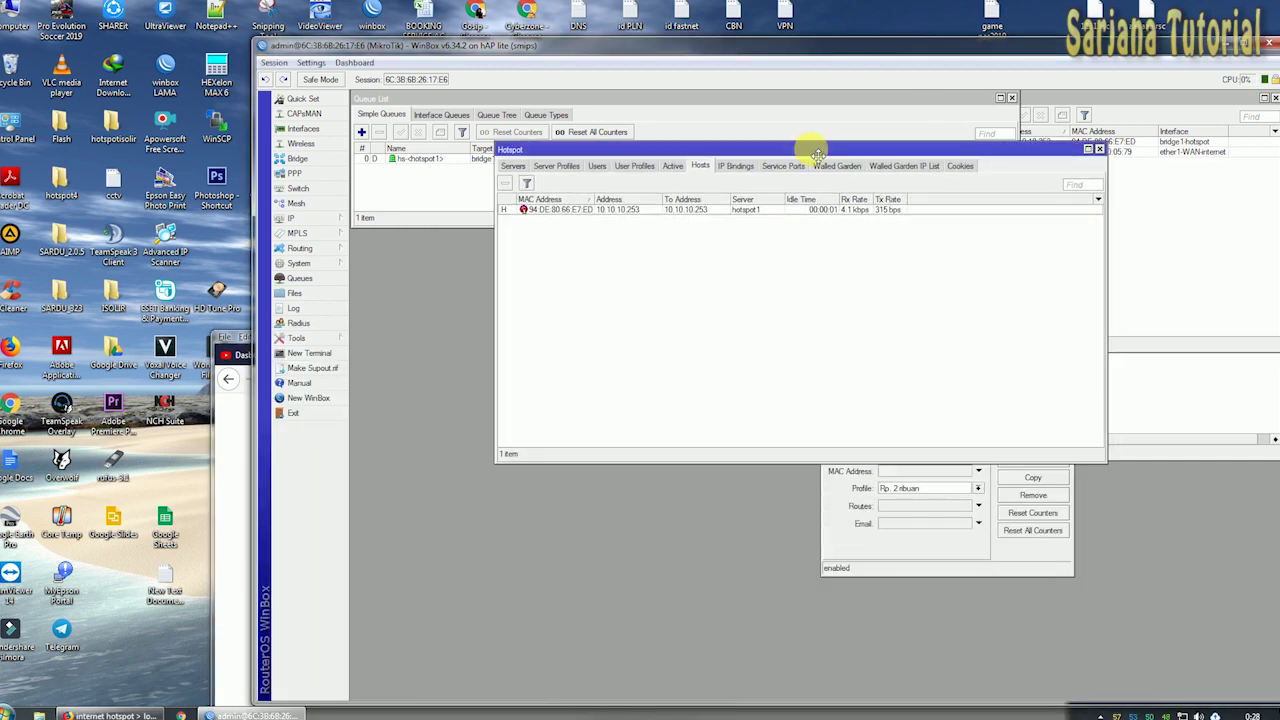
Place the SARJANA dialog left and the Hotspot window right, showing its Users tab.
{"action": "left_click", "coordinate": [861, 541]}
{"action": "left_click_drag", "start_coordinate": [910, 366], "coordinate": [470, 290]}
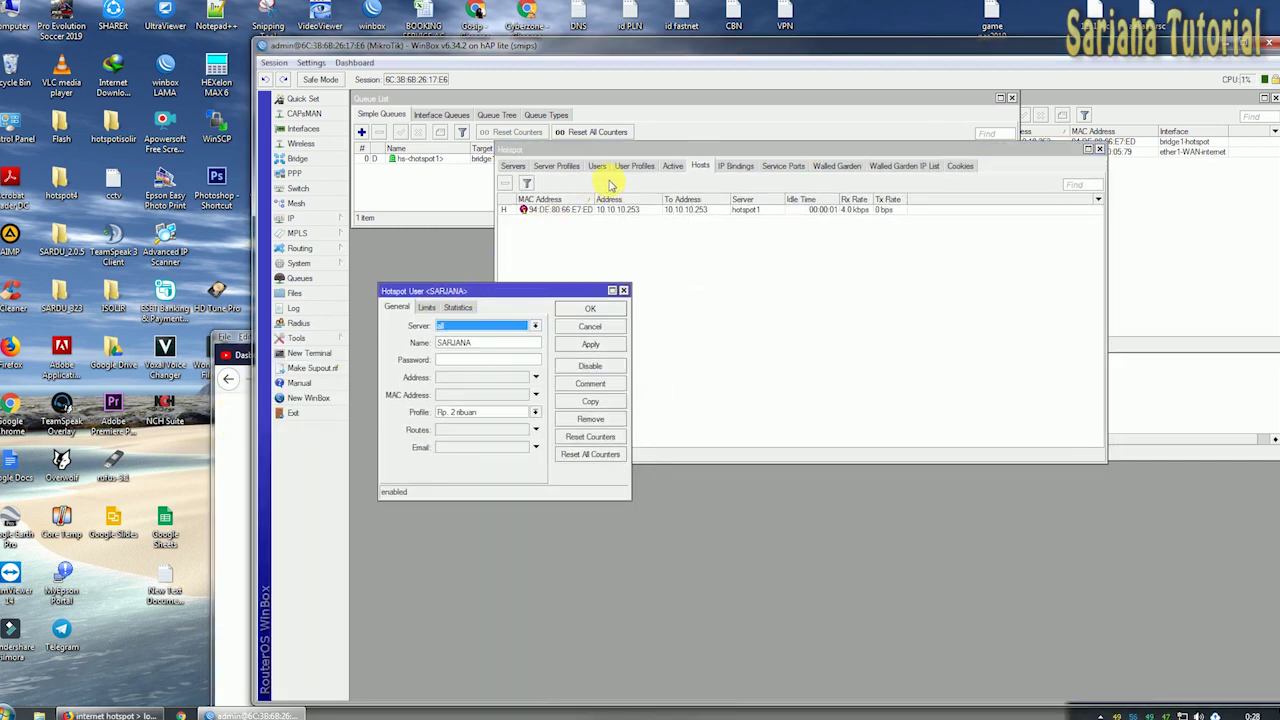
{"action": "left_click_drag", "start_coordinate": [561, 160], "coordinate": [797, 282]}
{"action": "left_click", "coordinate": [686, 242]}
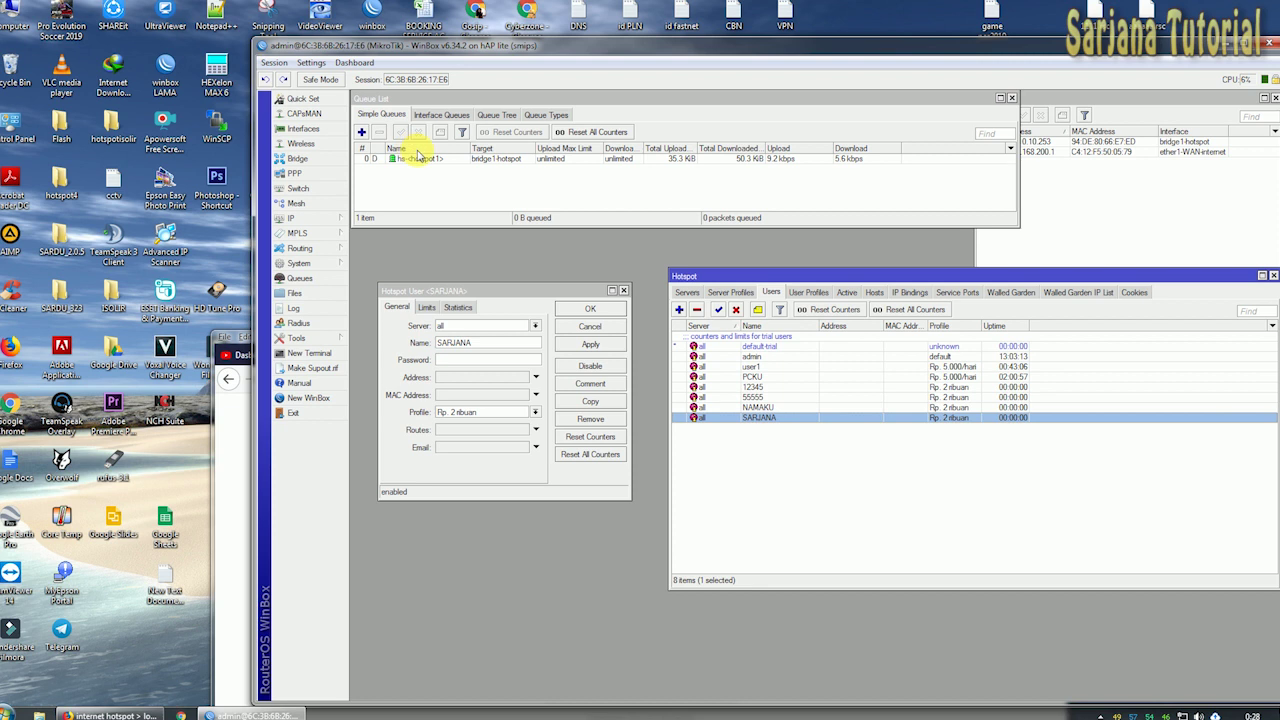
{"action": "left_click", "coordinate": [245, 337]}
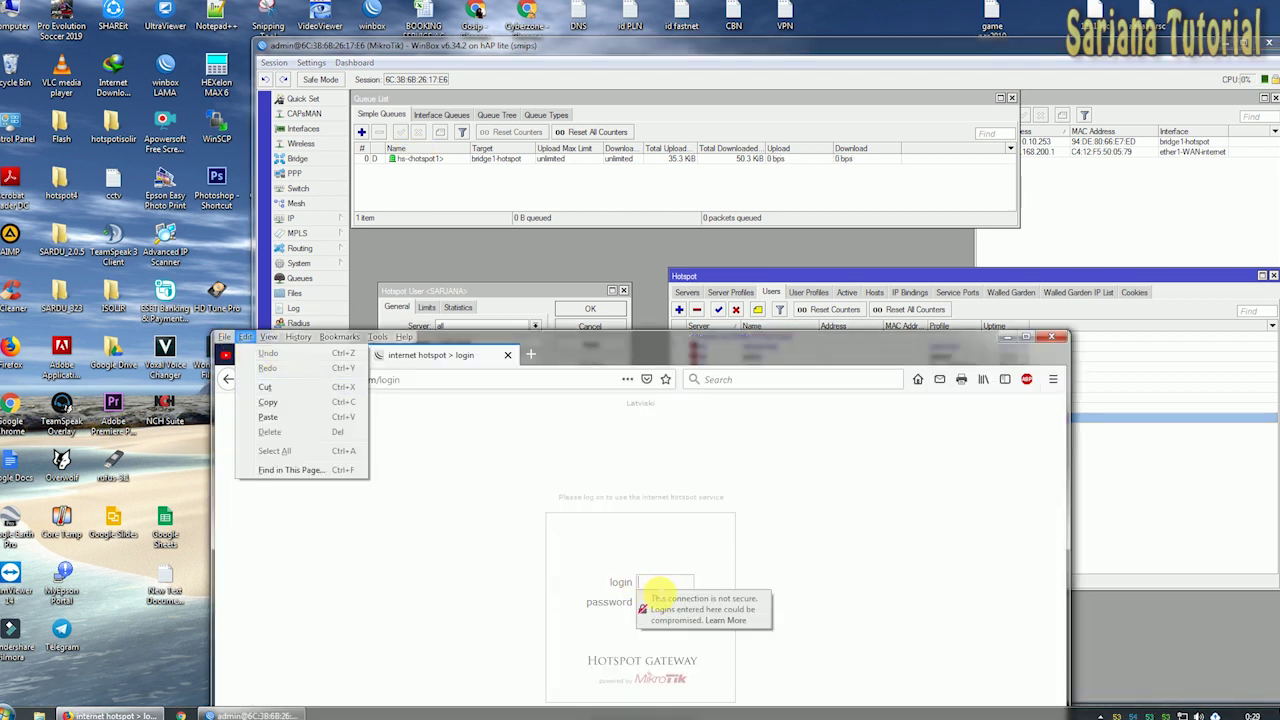
Sign in on the hotspot login page as SARJANA with the user's password.
{"action": "left_click", "coordinate": [662, 584]}
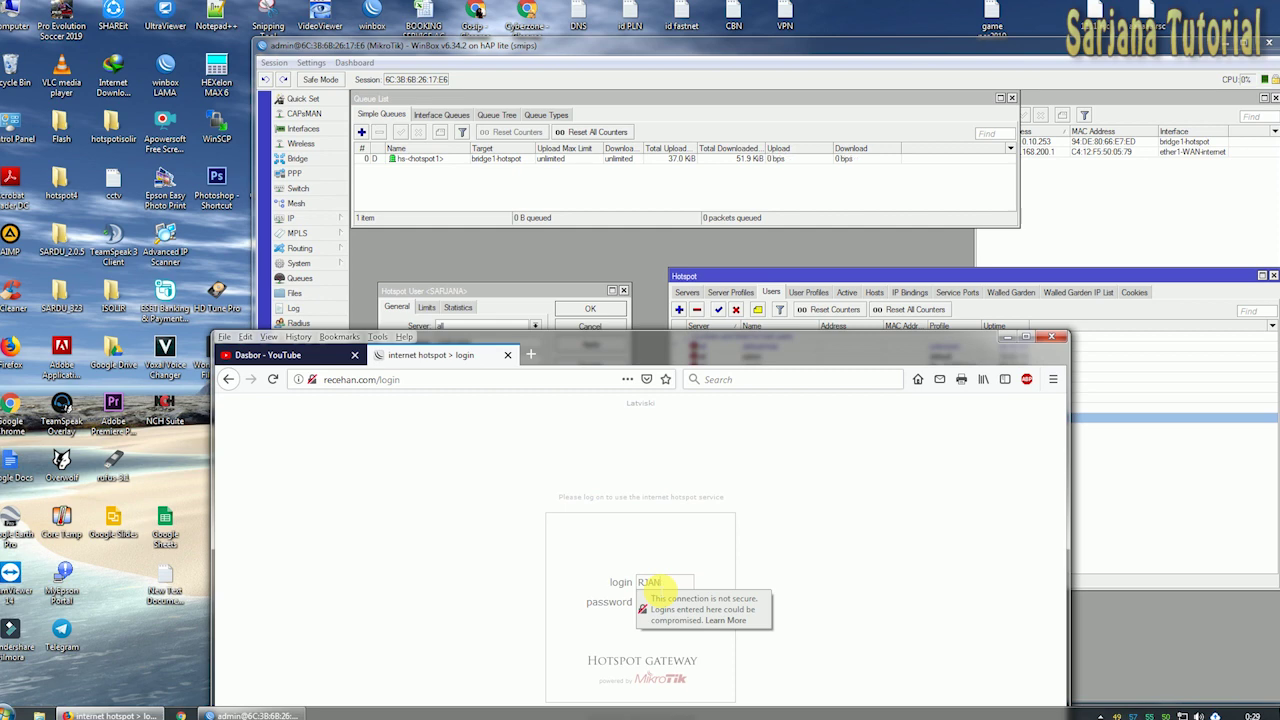
{"action": "key", "text": "BackSpace"}
{"action": "key", "text": "BackSpace"}
{"action": "key", "text": "BackSpace"}
{"action": "key", "text": "BackSpace"}
{"action": "left_click_drag", "start_coordinate": [690, 350], "coordinate": [543, 294]}
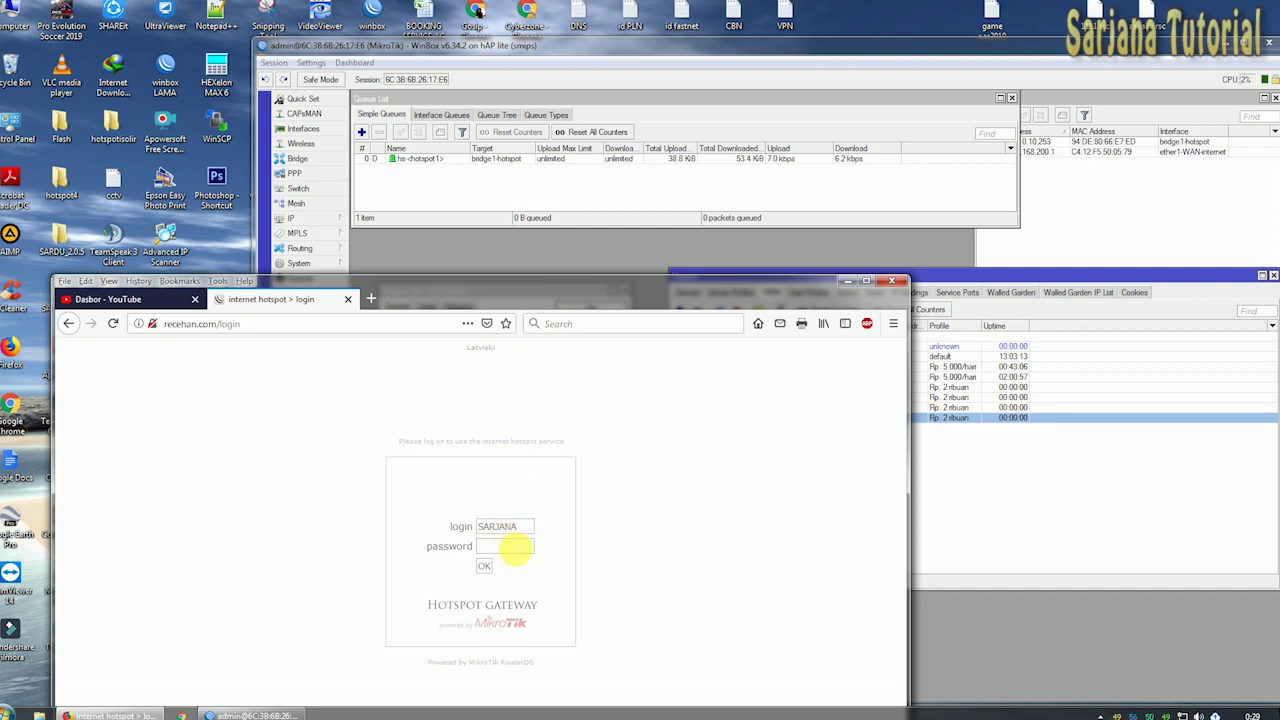
{"action": "left_click", "coordinate": [485, 567]}
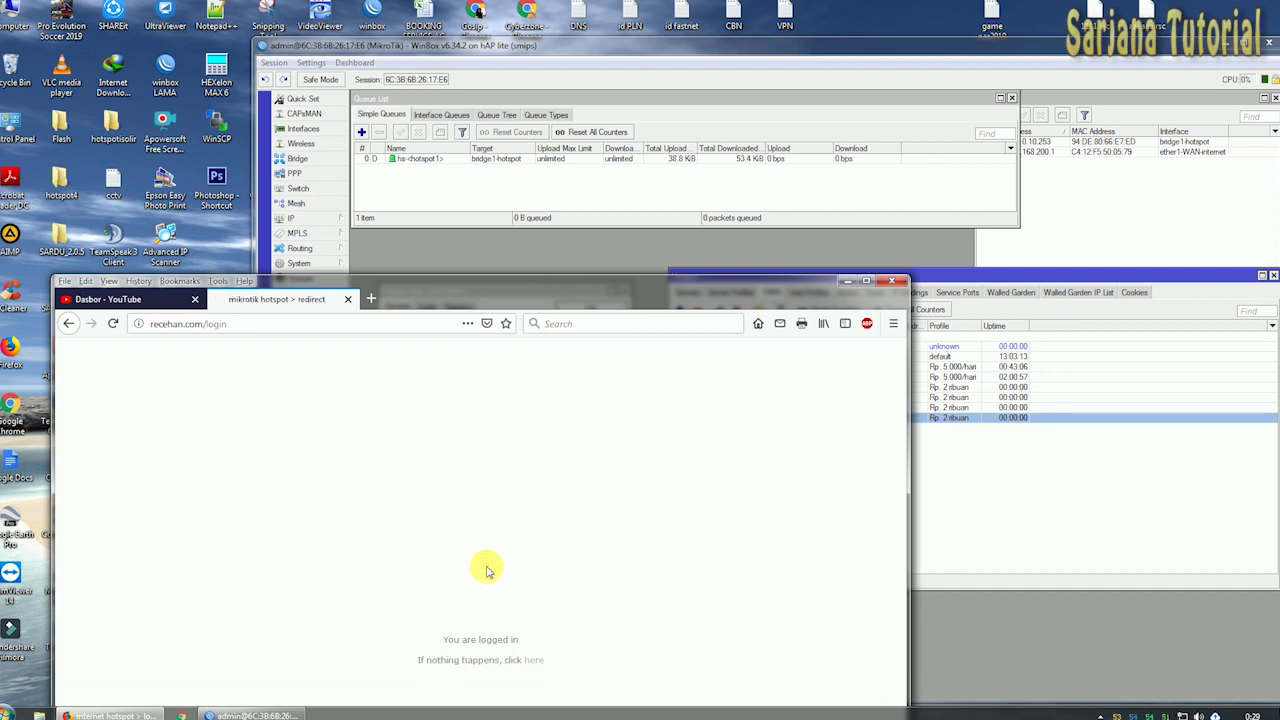
{"action": "left_click", "coordinate": [474, 162]}
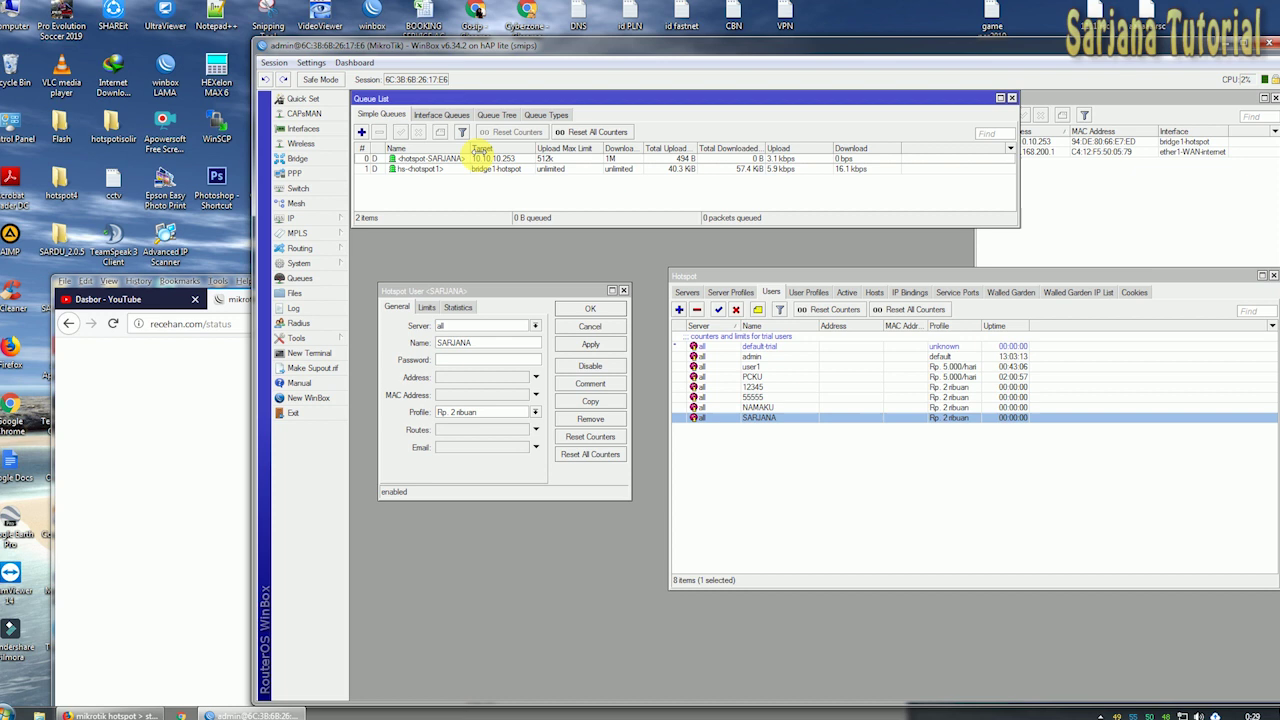
Select the new hotspot-SARJANA queue and compare it with the browser's status page.
{"action": "left_click", "coordinate": [449, 158]}
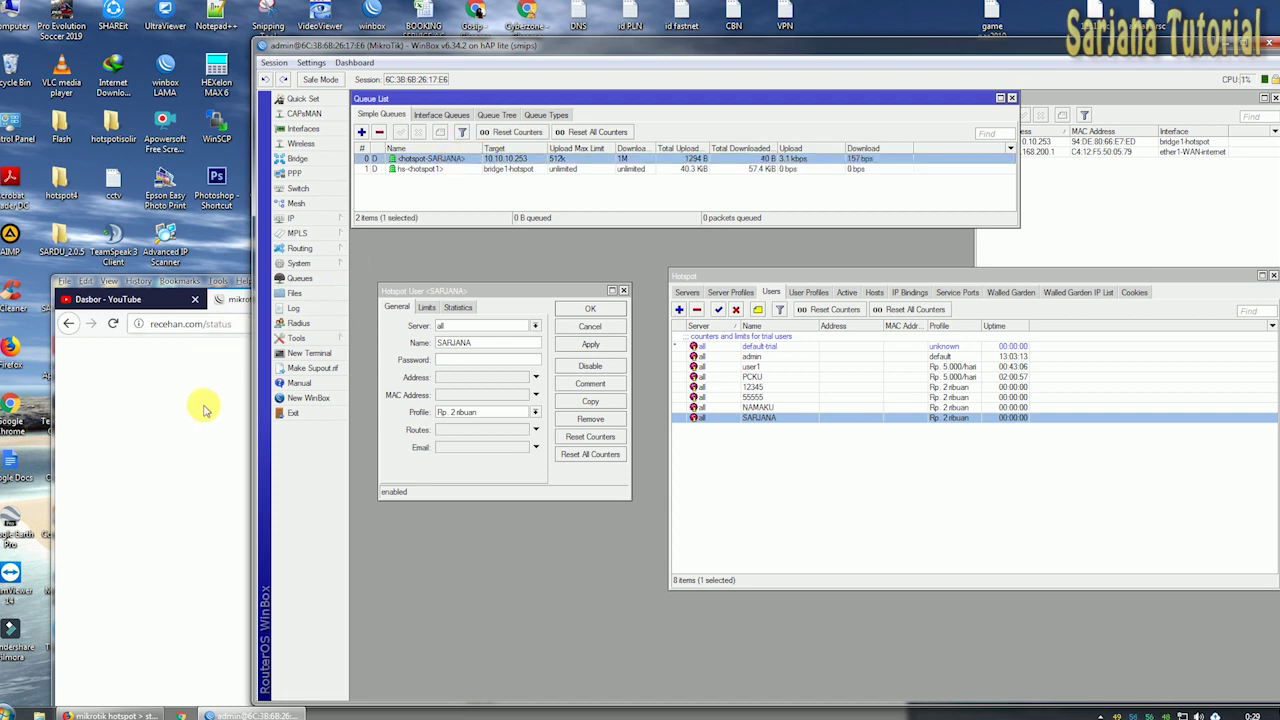
{"action": "left_click", "coordinate": [203, 405]}
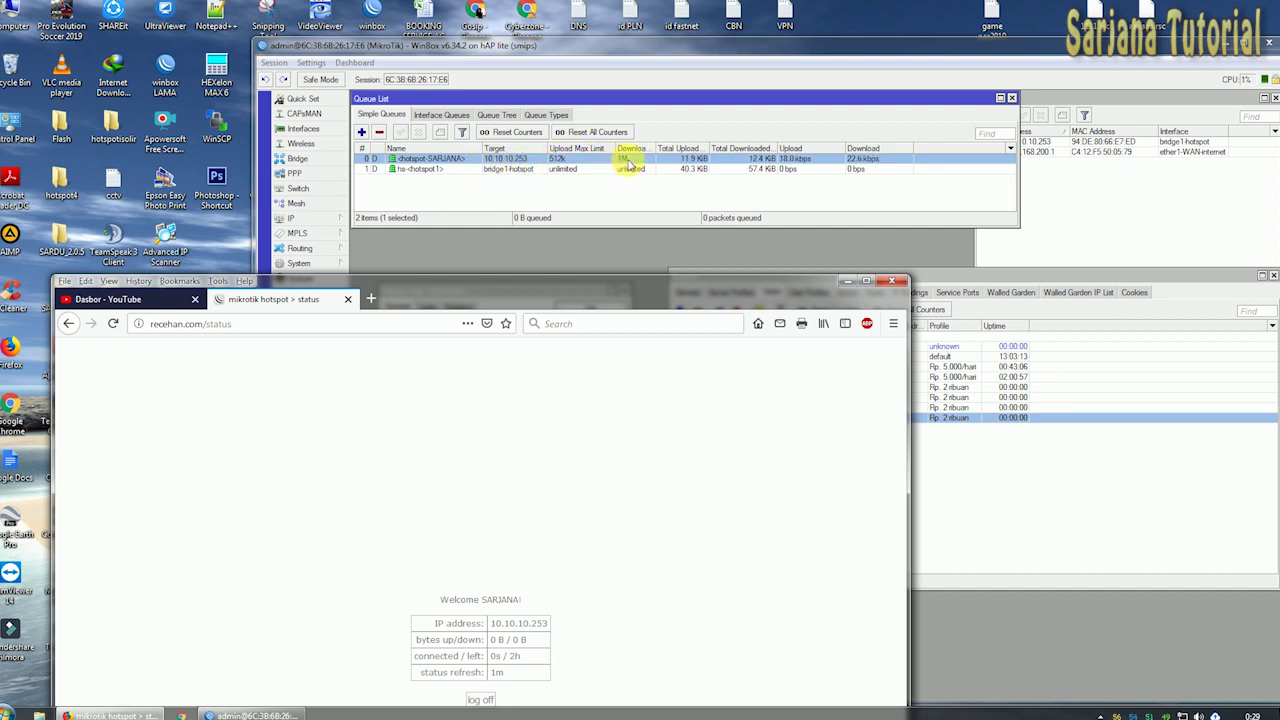
{"action": "left_click", "coordinate": [660, 158]}
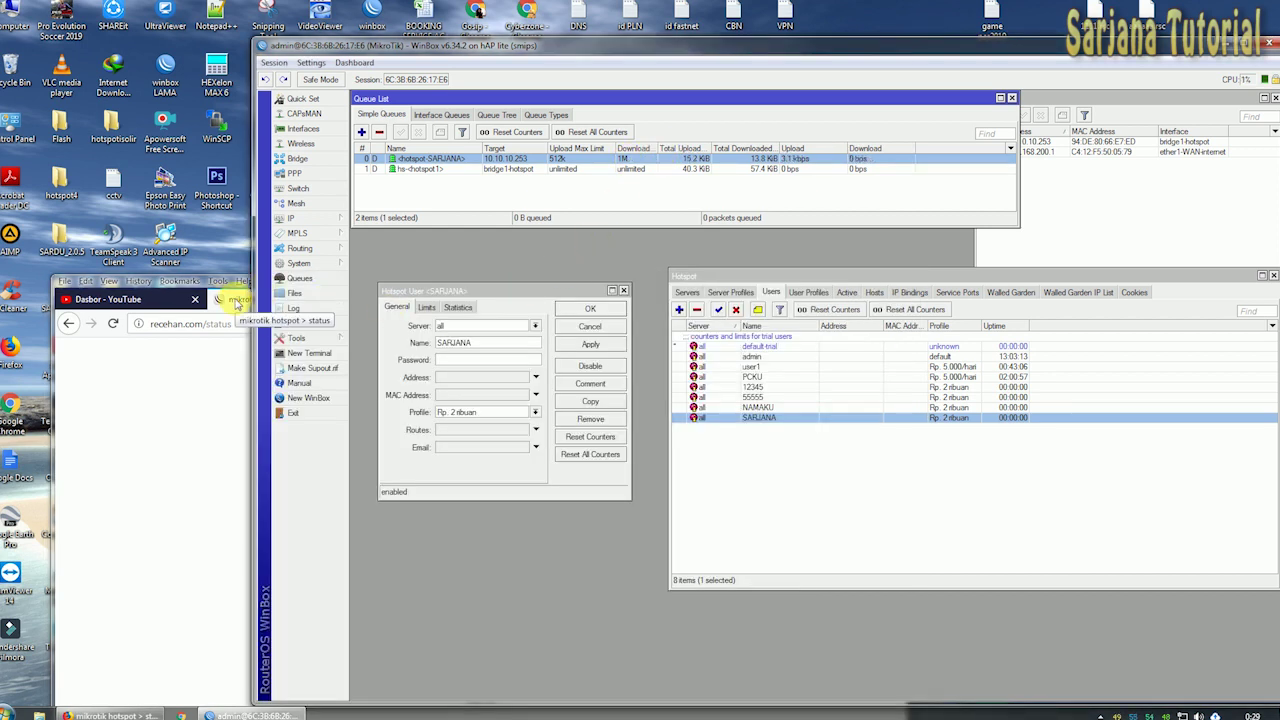
Reposition and enlarge the Hotspot Users window, widening its Uptime and MAC Address columns.
{"action": "left_click_drag", "start_coordinate": [823, 275], "coordinate": [745, 332]}
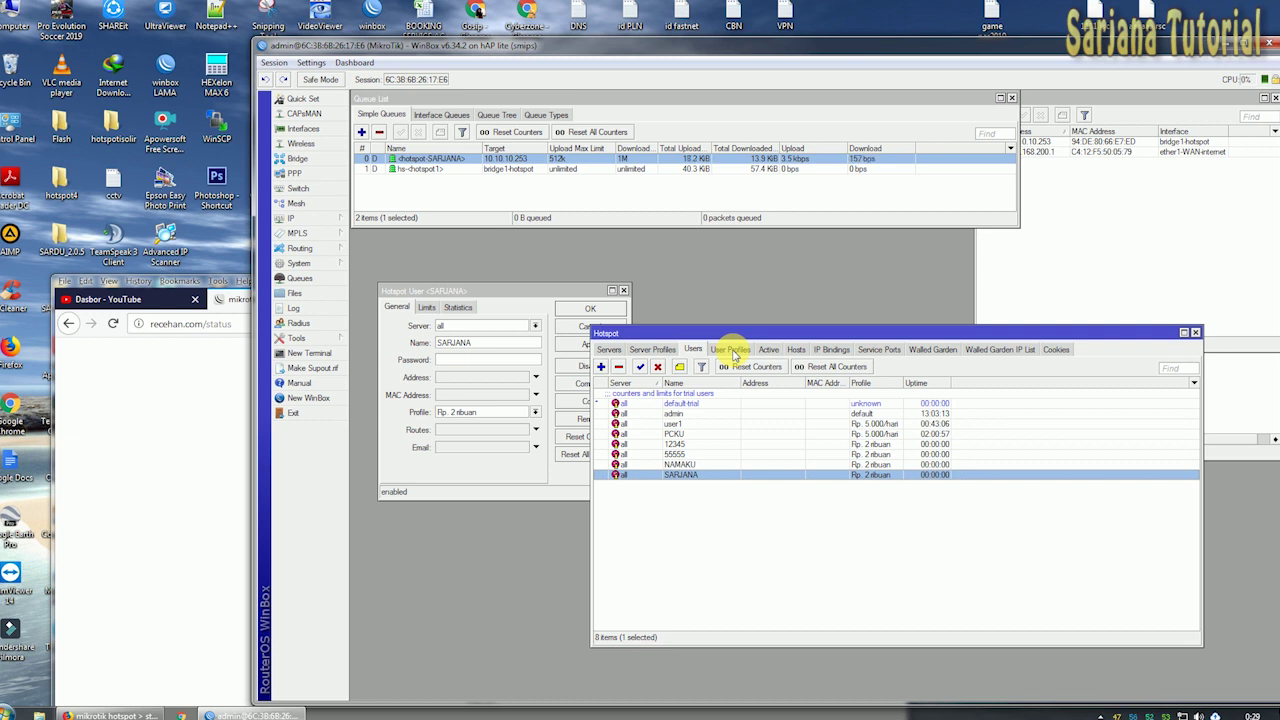
{"action": "left_click", "coordinate": [733, 352]}
{"action": "left_click", "coordinate": [693, 351]}
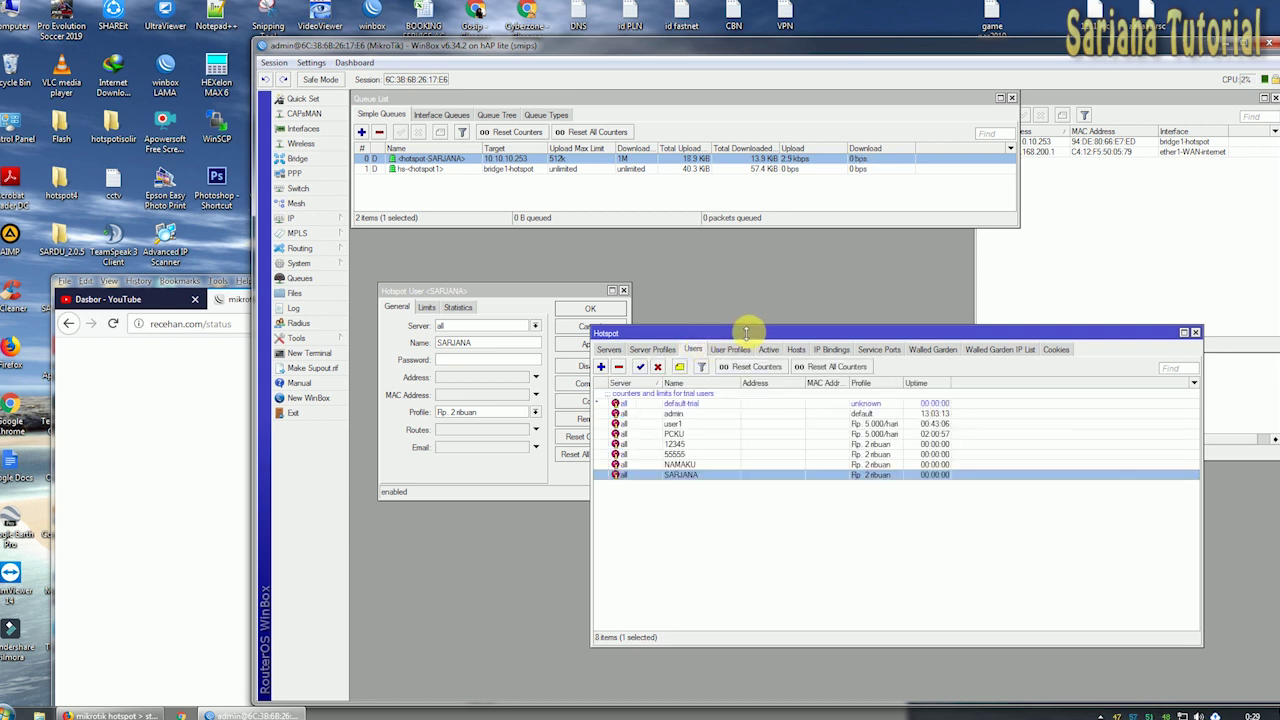
{"action": "left_click_drag", "start_coordinate": [748, 326], "coordinate": [766, 293]}
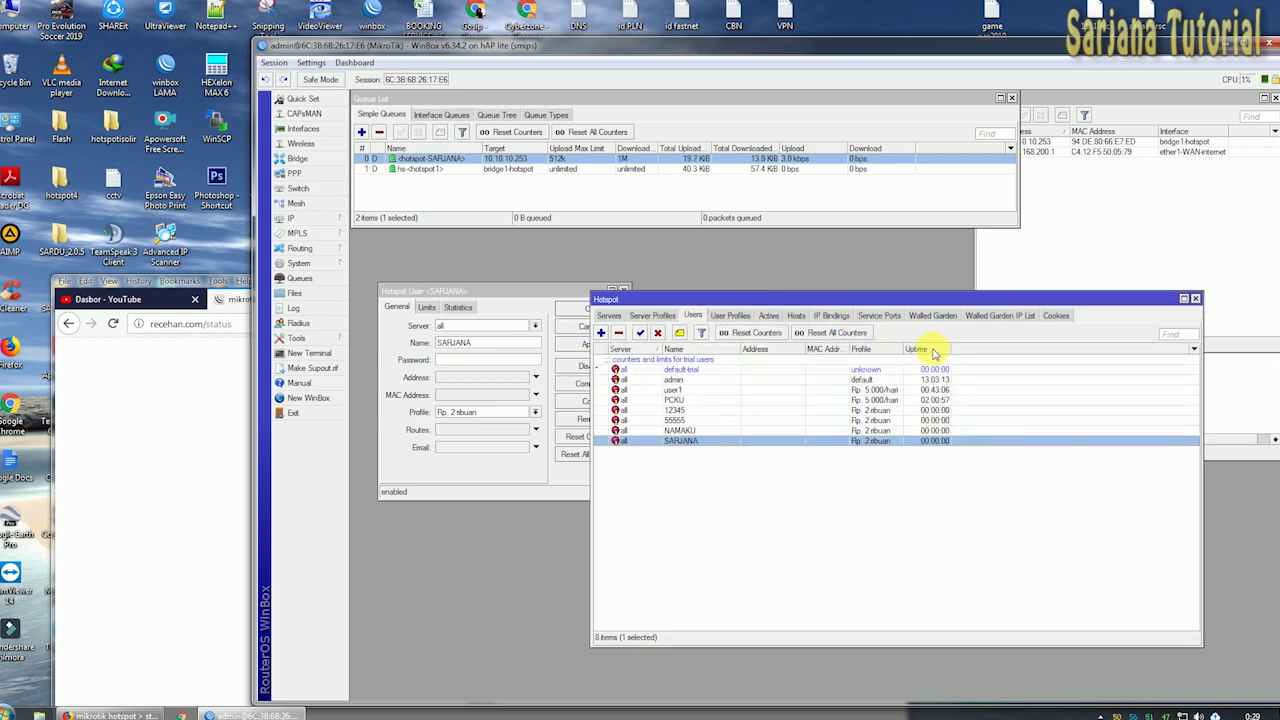
{"action": "left_click_drag", "start_coordinate": [957, 351], "coordinate": [964, 353]}
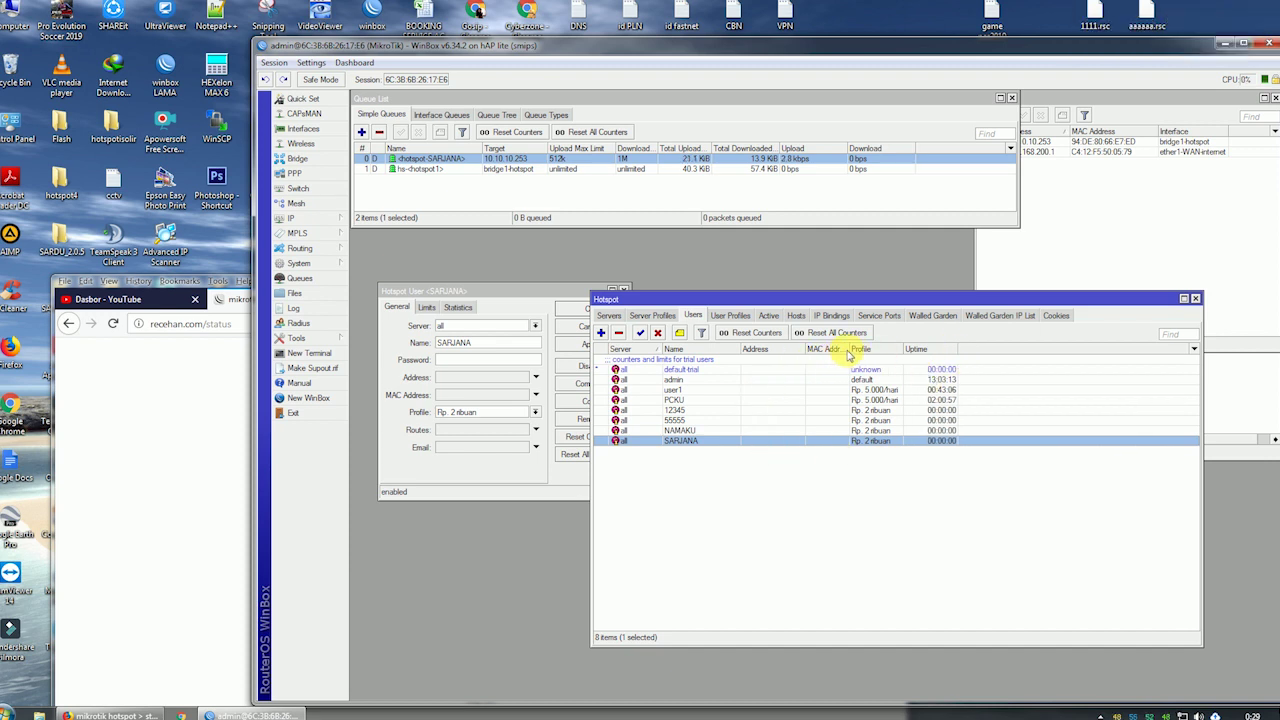
{"action": "left_click_drag", "start_coordinate": [858, 349], "coordinate": [864, 349]}
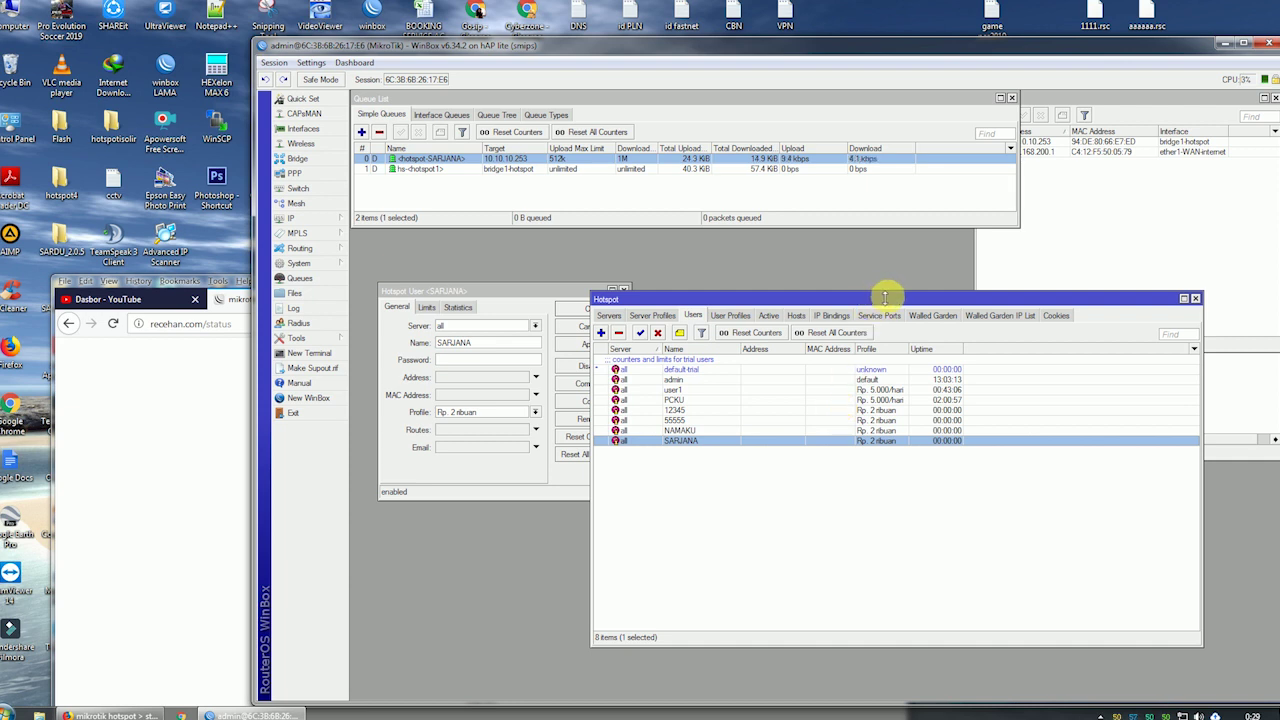
{"action": "left_click_drag", "start_coordinate": [885, 297], "coordinate": [880, 291]}
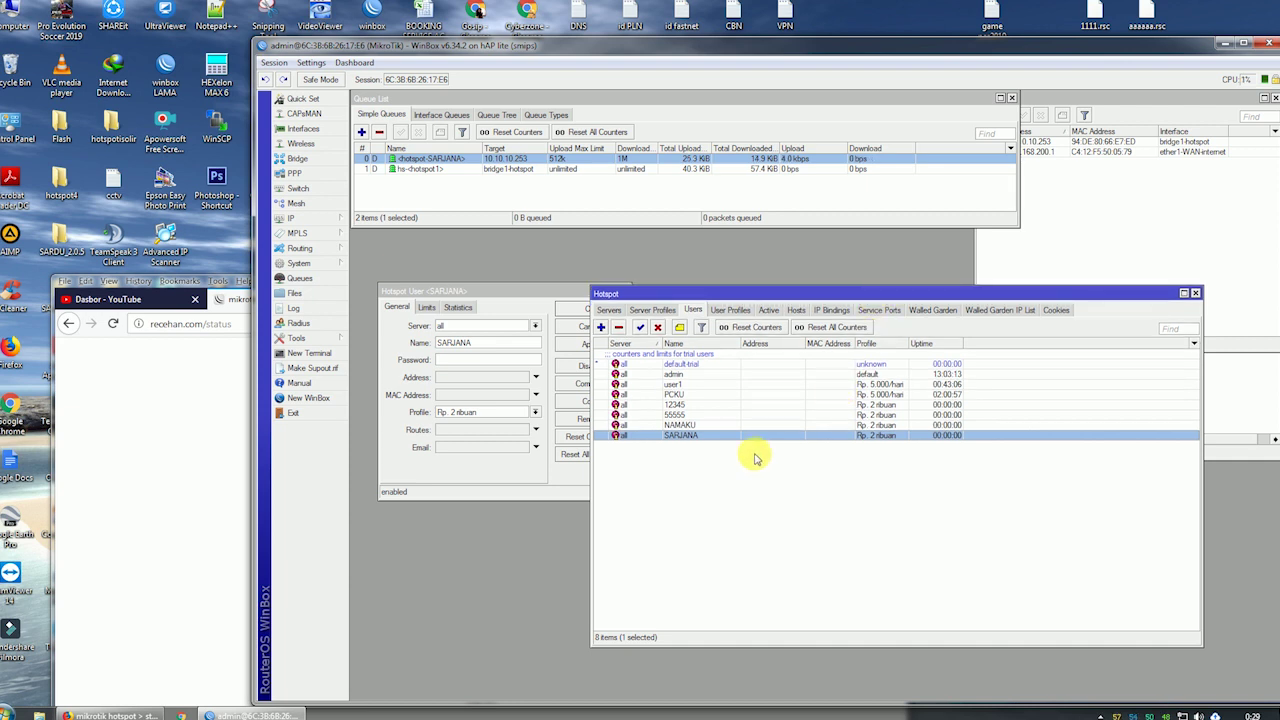